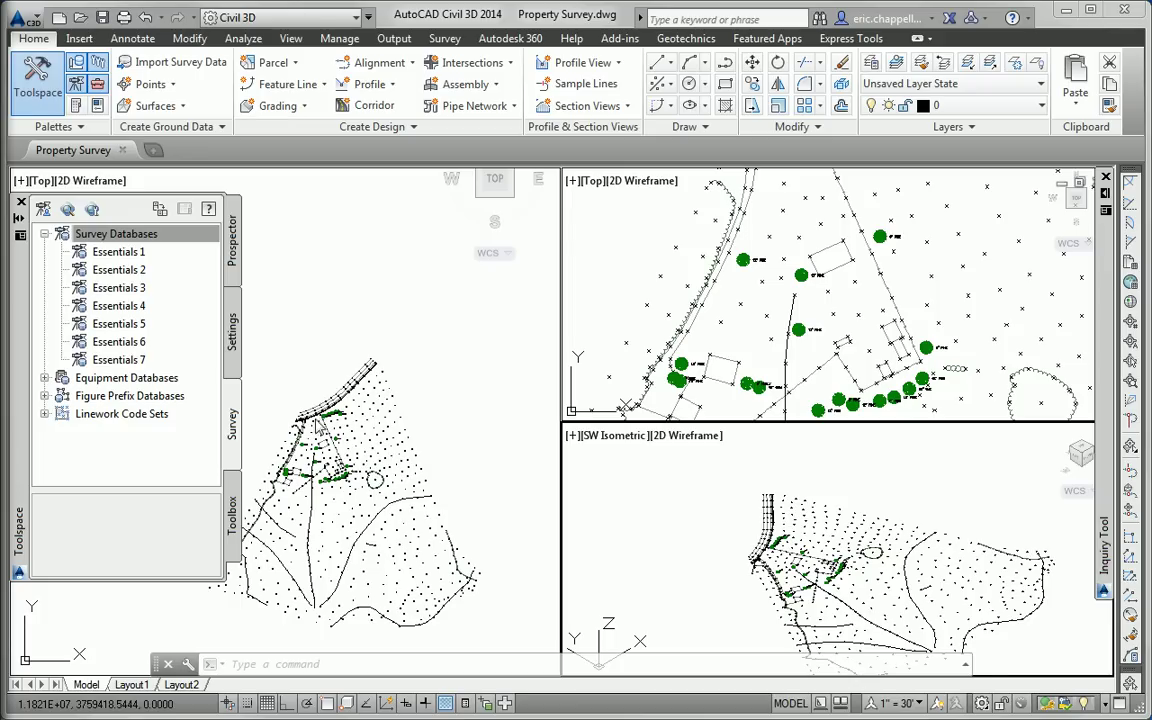
# Open the Essentials description key set in the DescKey Editor from Point > Description Key Sets.
pyautogui.click(229, 330)
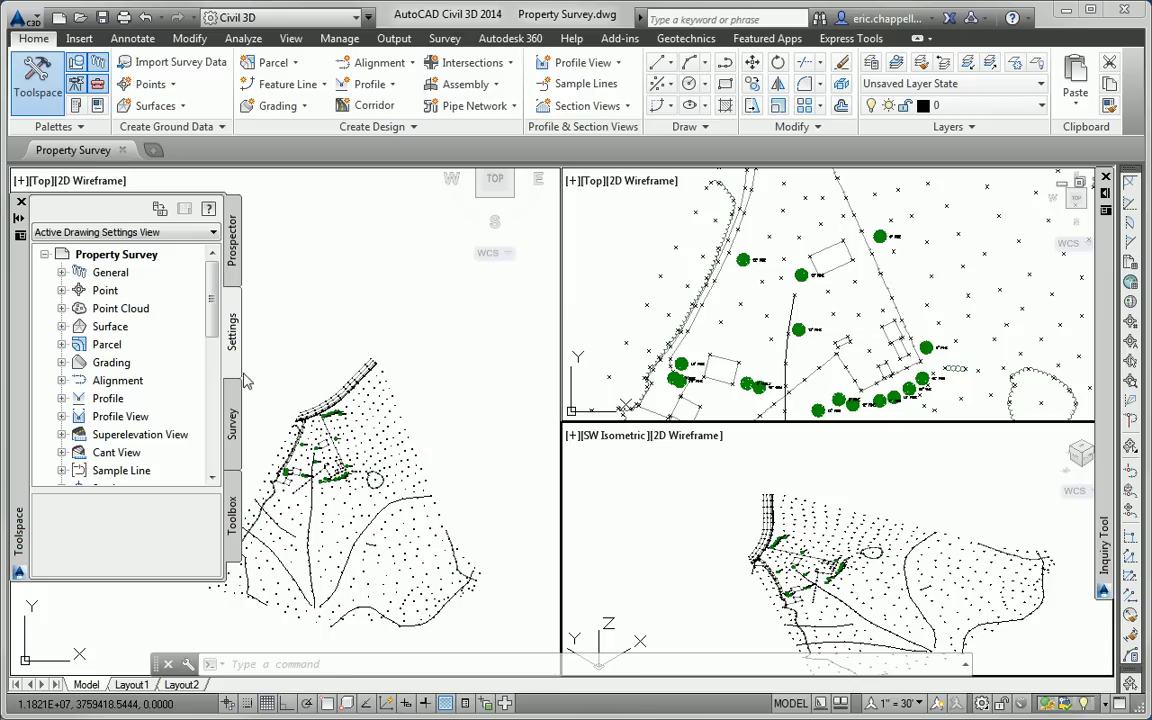
pyautogui.click(61, 290)
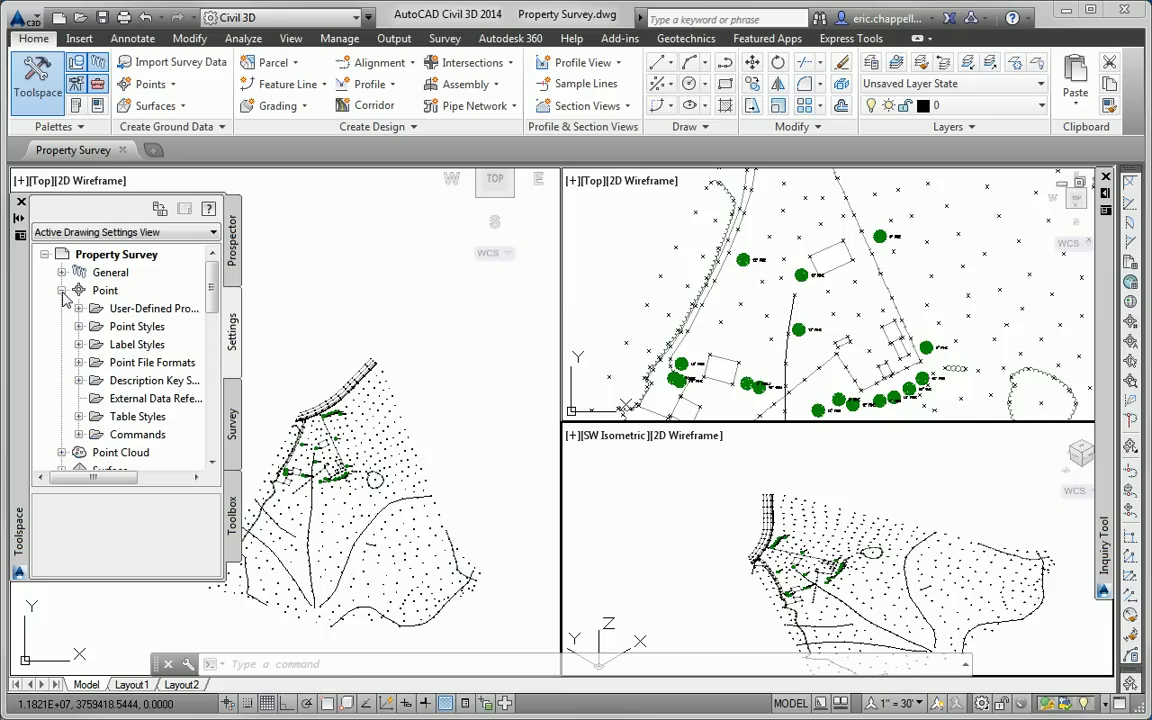
pyautogui.click(79, 381)
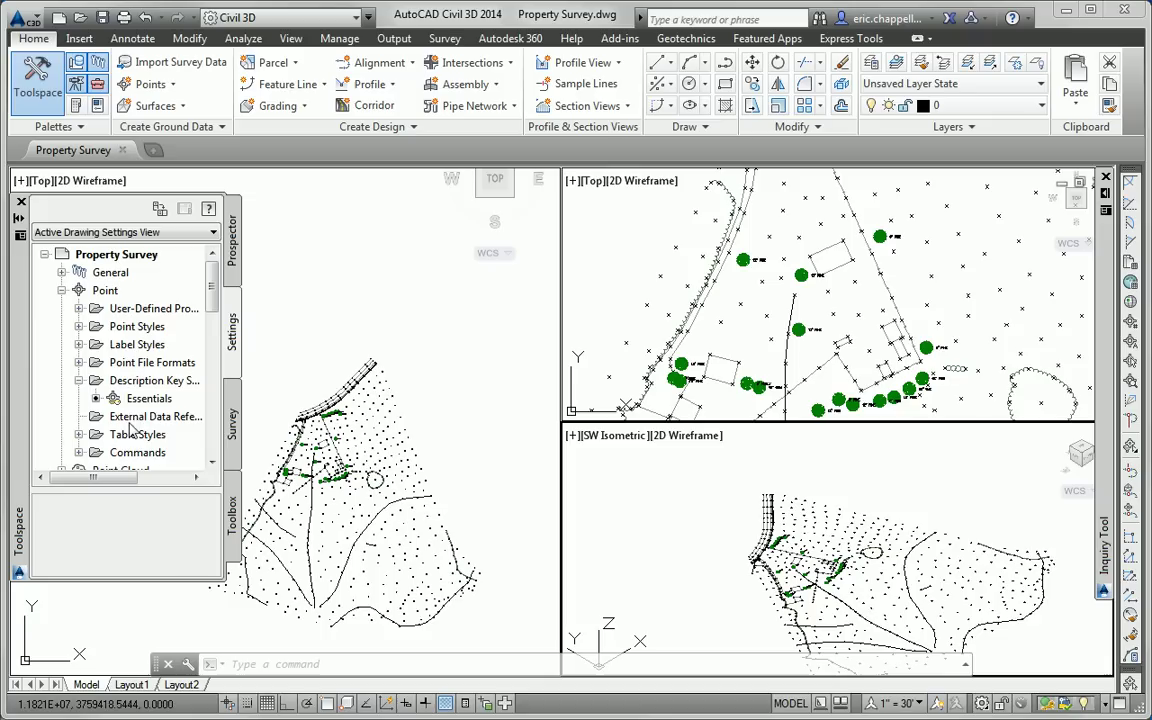
pyautogui.rightClick(150, 401)
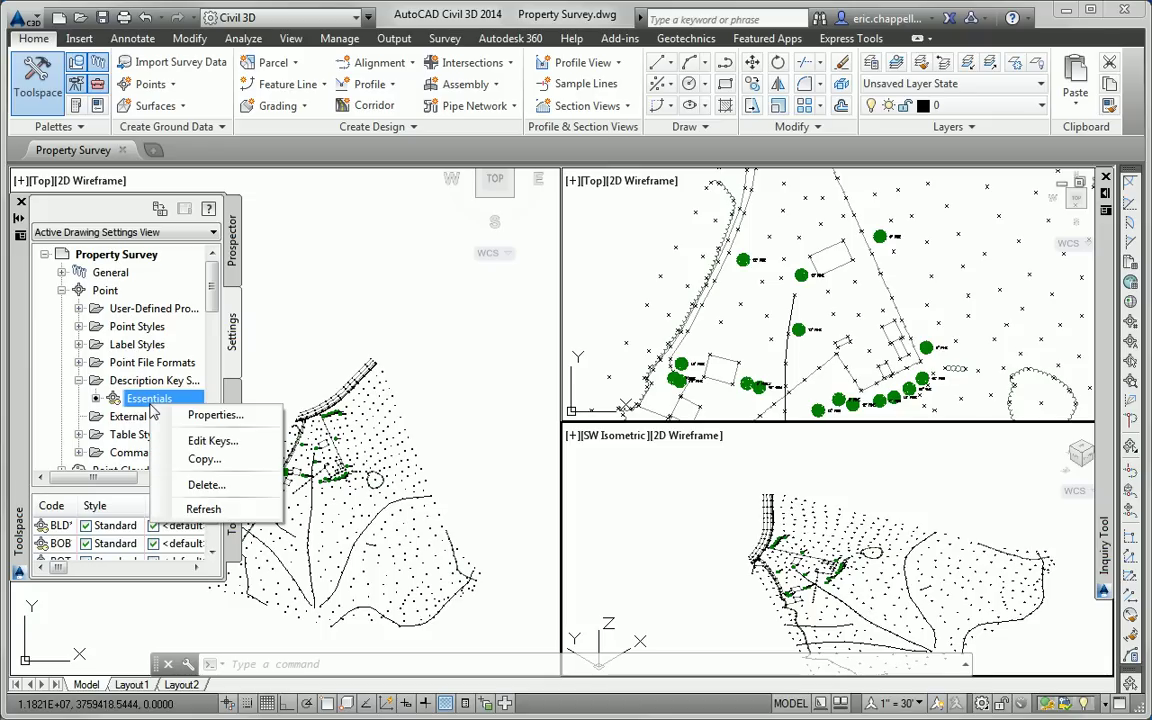
pyautogui.click(208, 441)
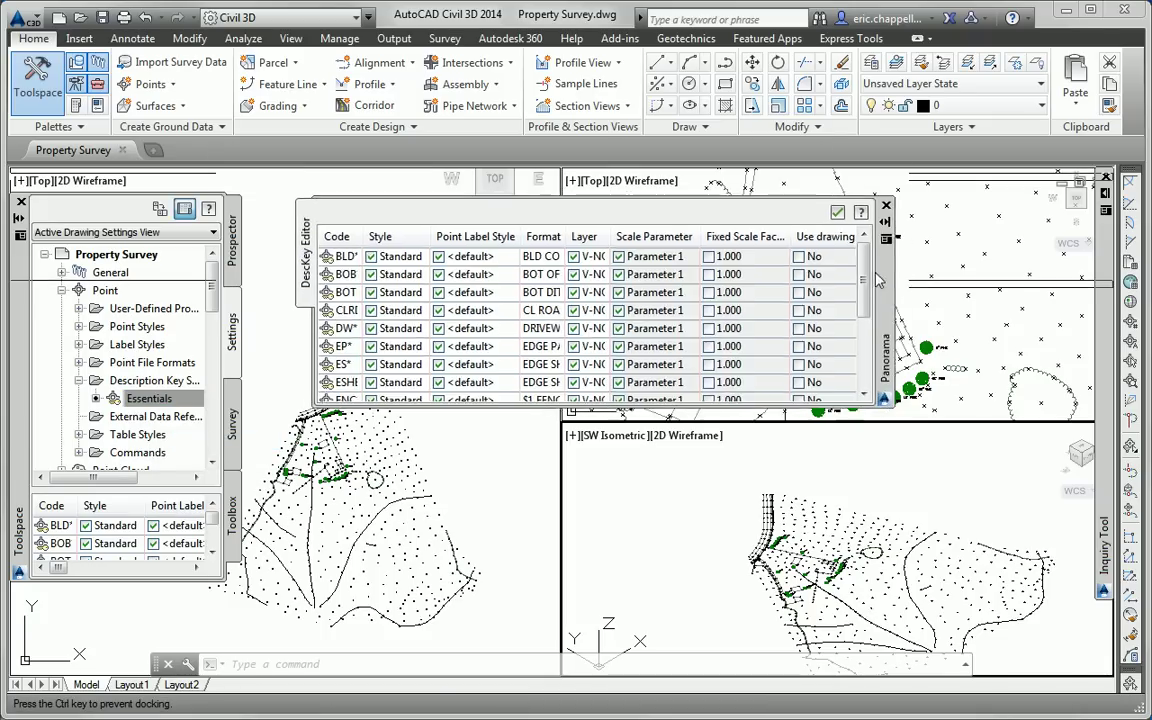
# Undock the DescKey Editor panel and scroll through the Essentials keys.
pyautogui.moveTo(879, 284); pyautogui.dragTo(873, 288)
pyautogui.rightClick(873, 288)
pyautogui.click(925, 288)
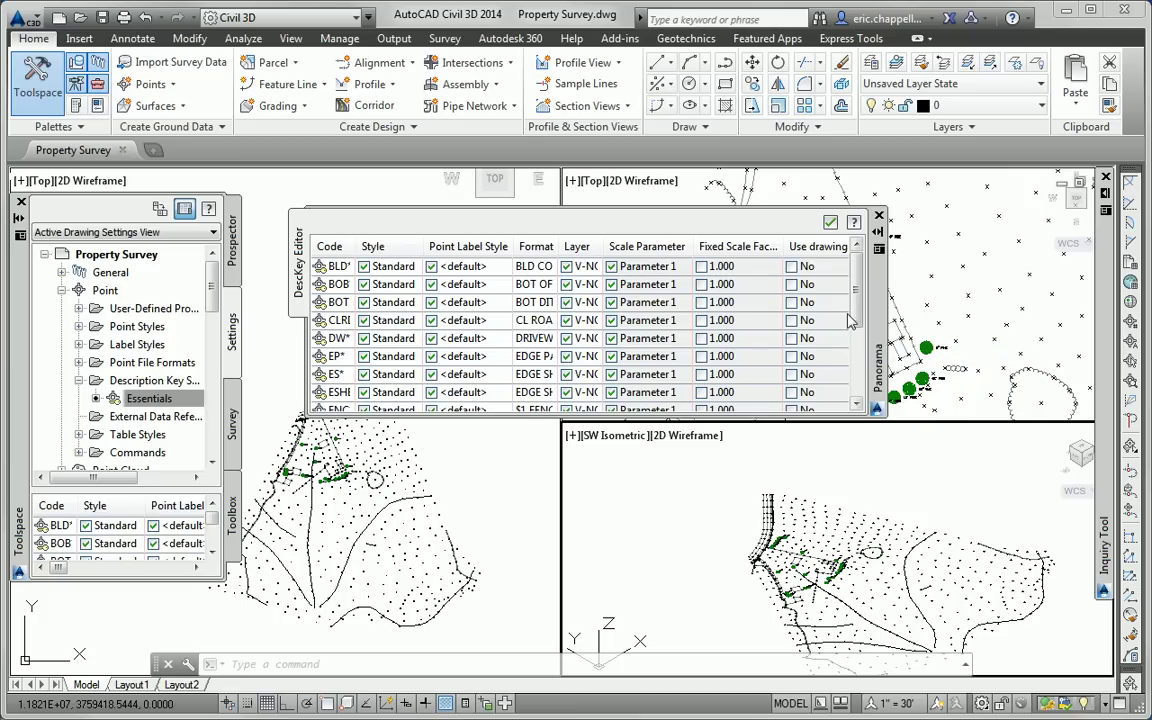
pyautogui.scroll(-1, 856, 330)
pyautogui.scroll(-3, 856, 330)
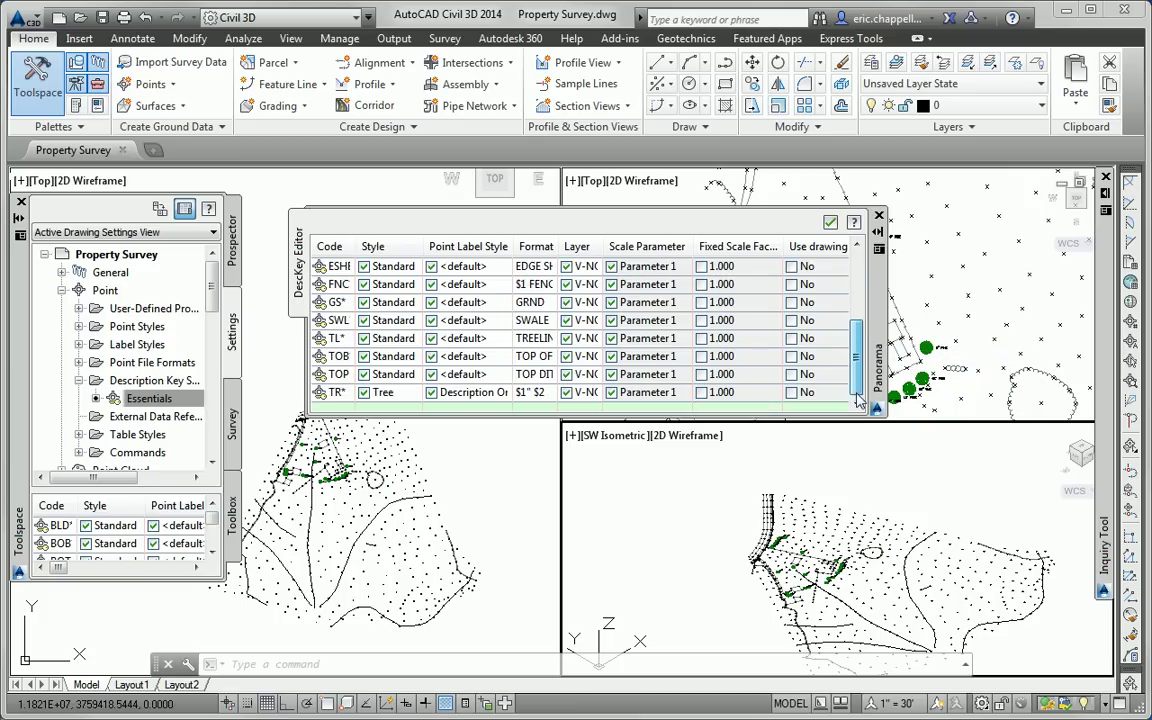
# Add a new description key below TR* with the code ROW*.
pyautogui.click(330, 392)
pyautogui.rightClick(330, 392)
pyautogui.click(375, 404)
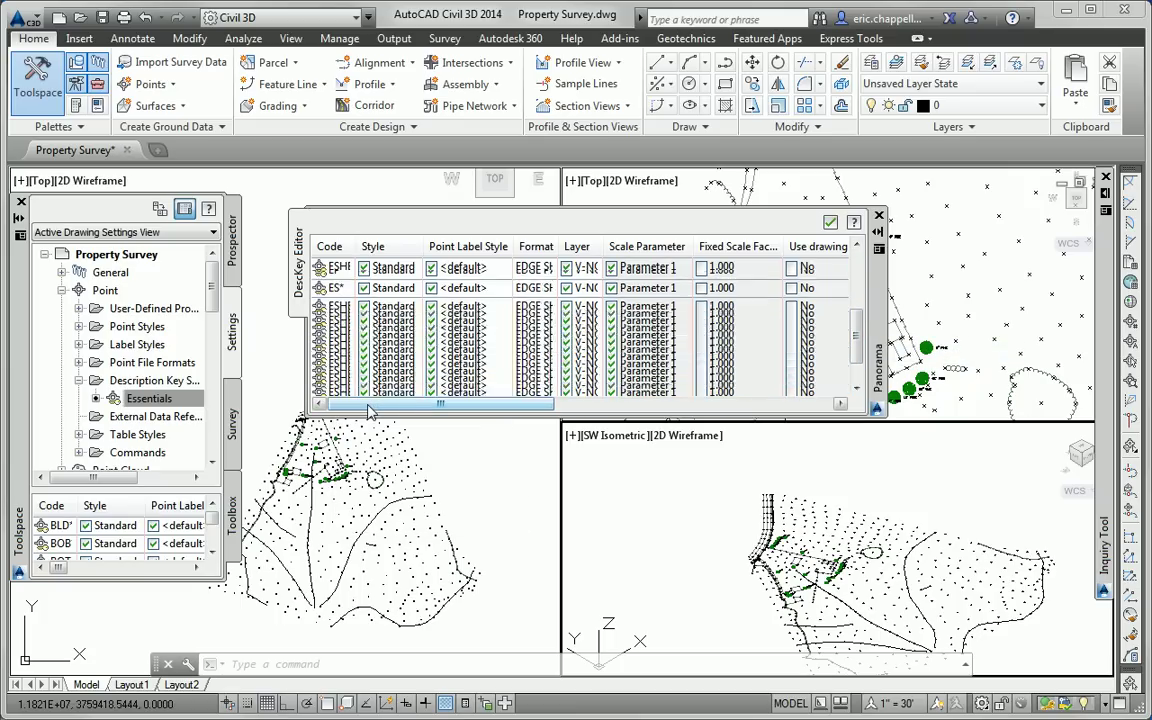
pyautogui.scroll(-1, 858, 390)
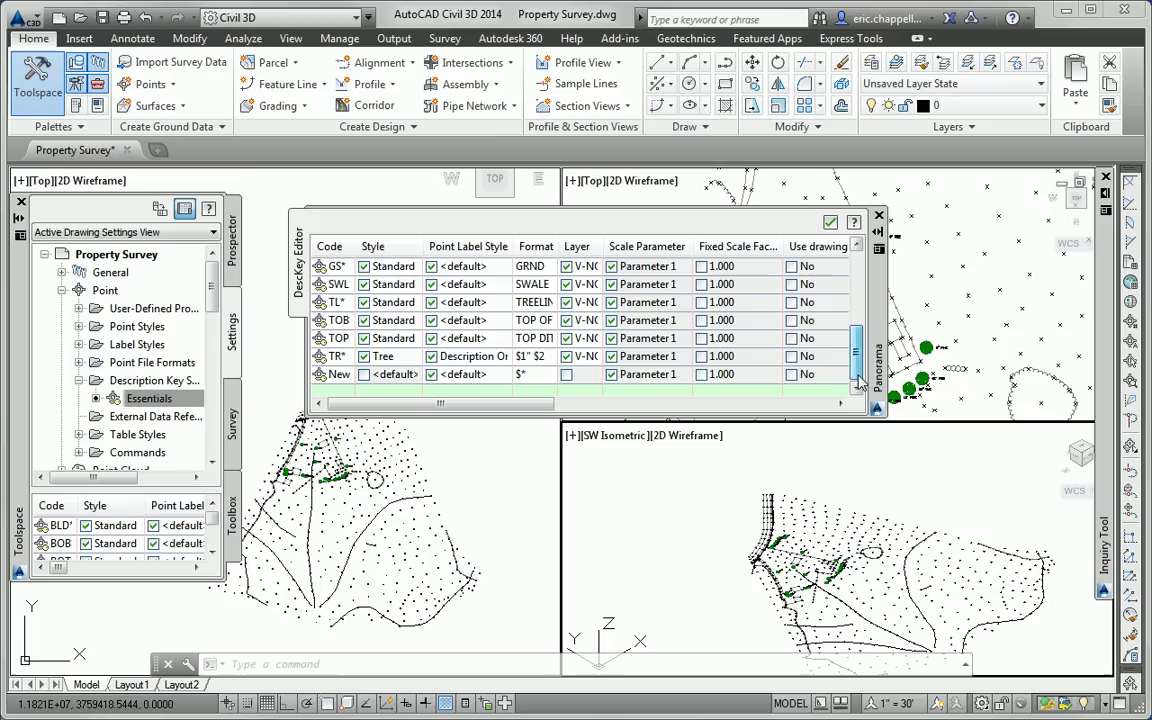
pyautogui.moveTo(285, 412); pyautogui.dragTo(190, 508)
pyautogui.click(232, 465)
pyautogui.click(232, 465)
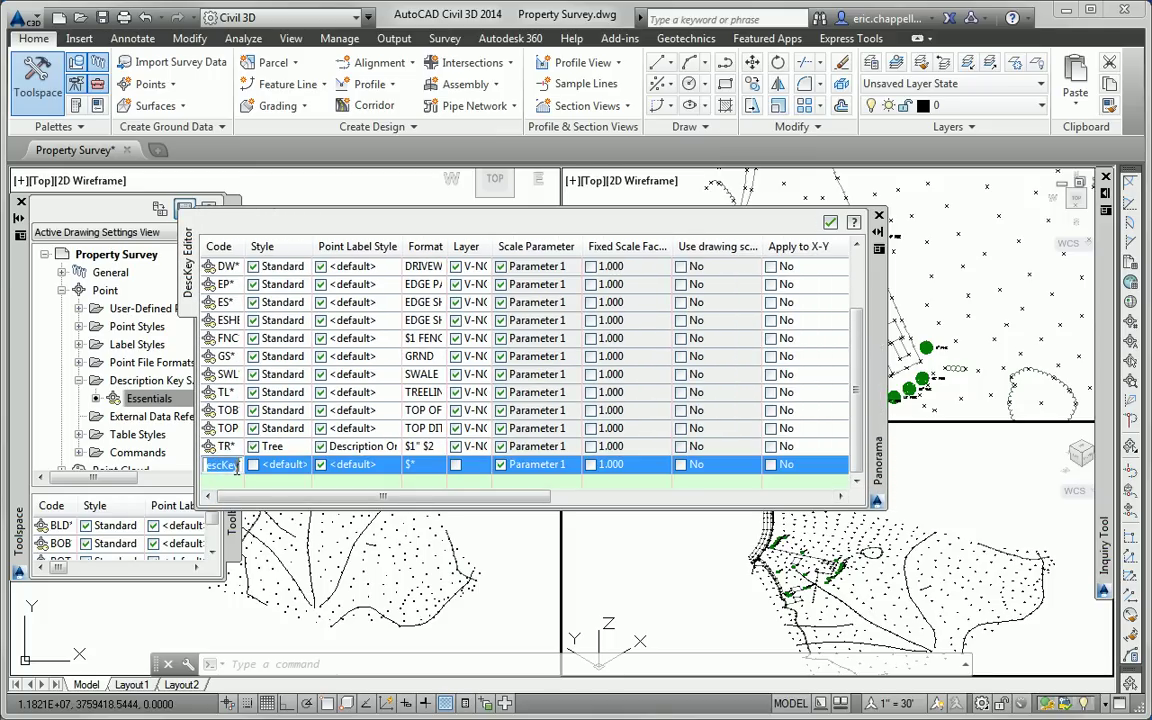
pyautogui.write('ROW*')
pyautogui.click(299, 467)
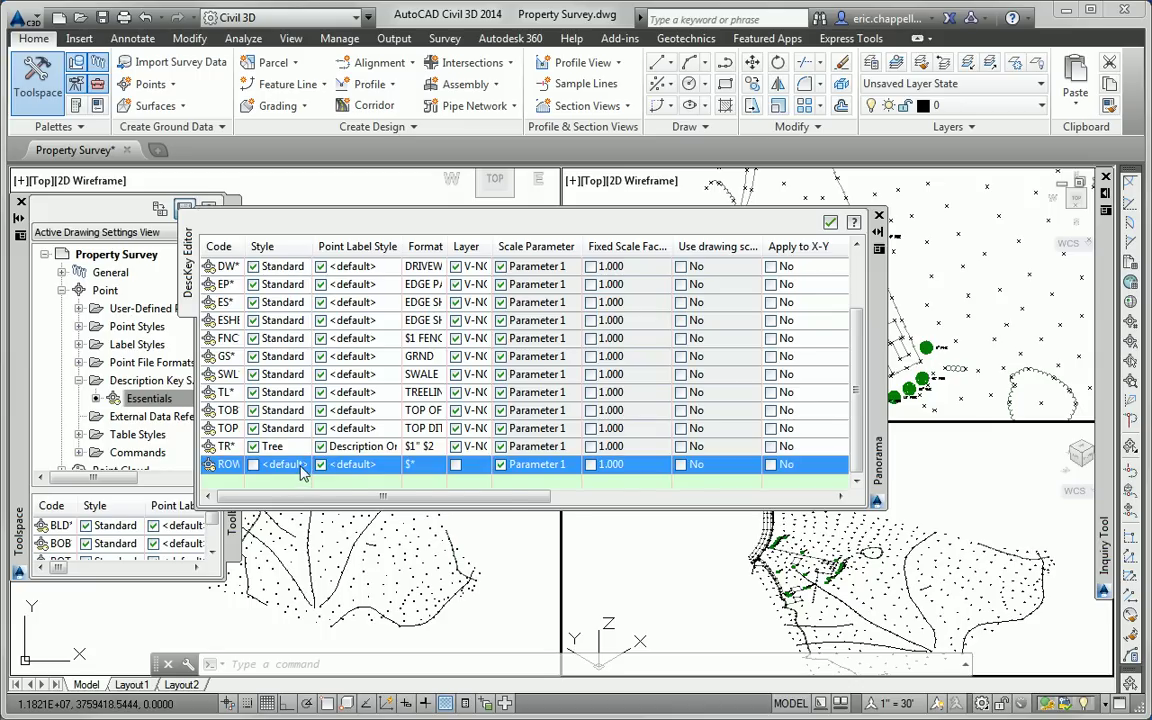
# Give the ROW* key the Bound point style and the V-NODE-BNDY layer.
pyautogui.click(298, 466)
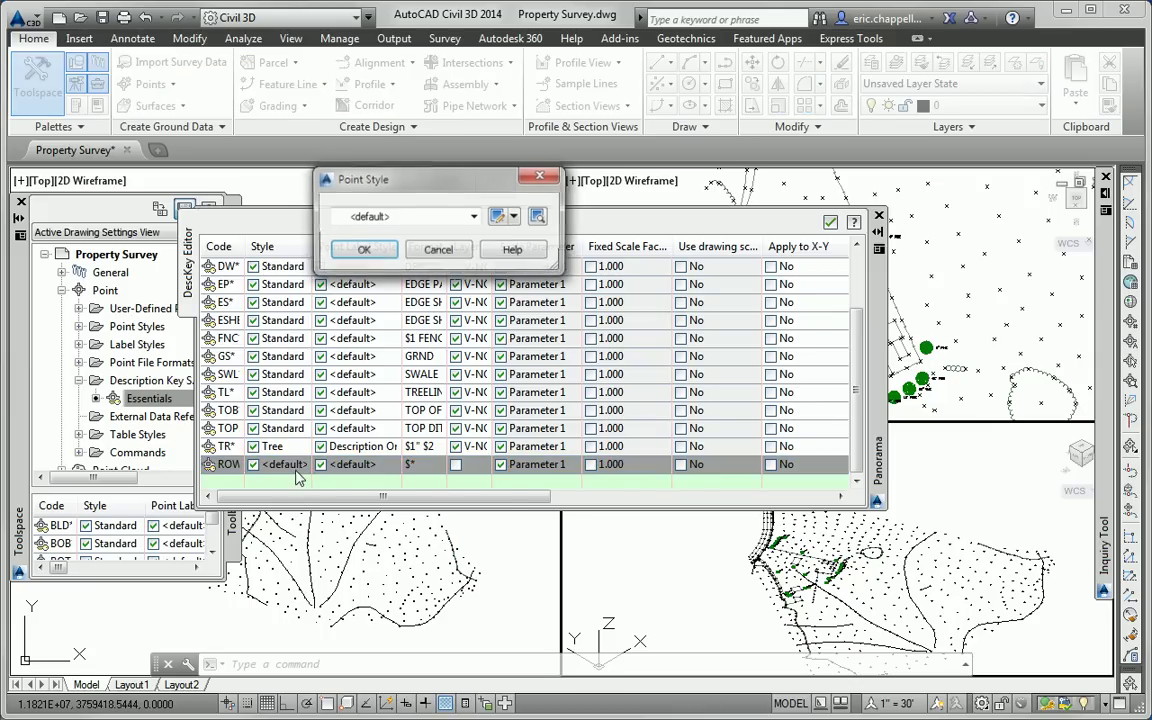
pyautogui.click(365, 216)
pyautogui.click(380, 263)
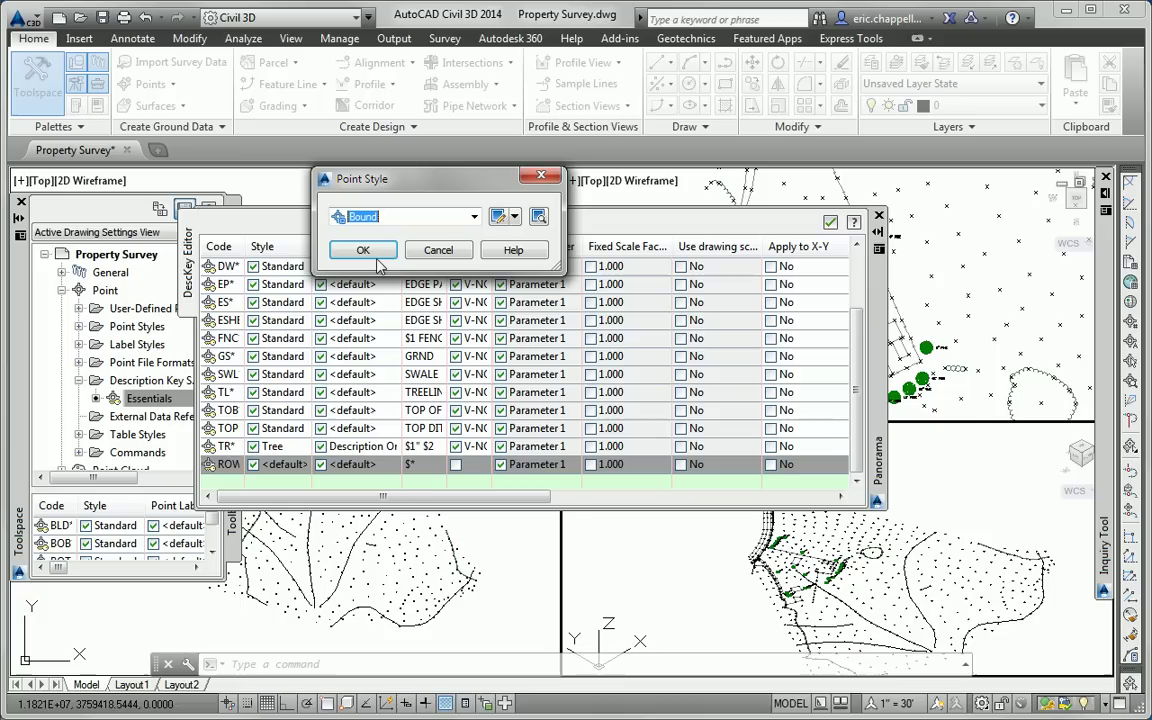
pyautogui.click(362, 251)
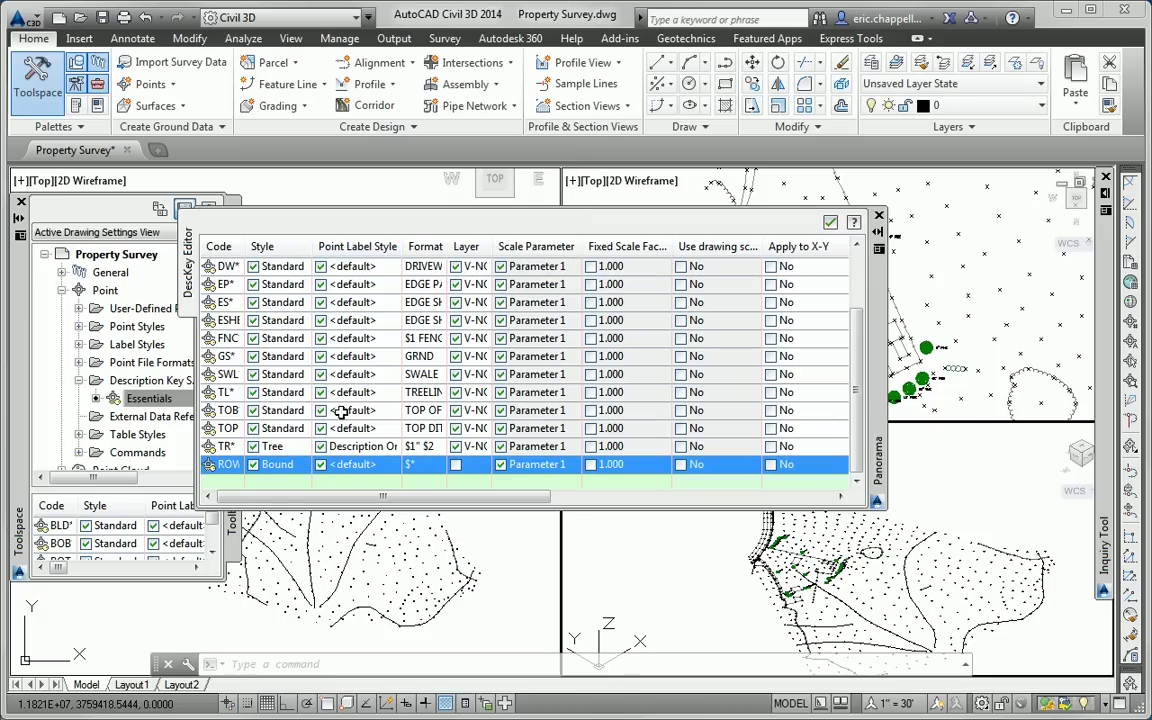
pyautogui.moveTo(355, 465); pyautogui.dragTo(418, 472)
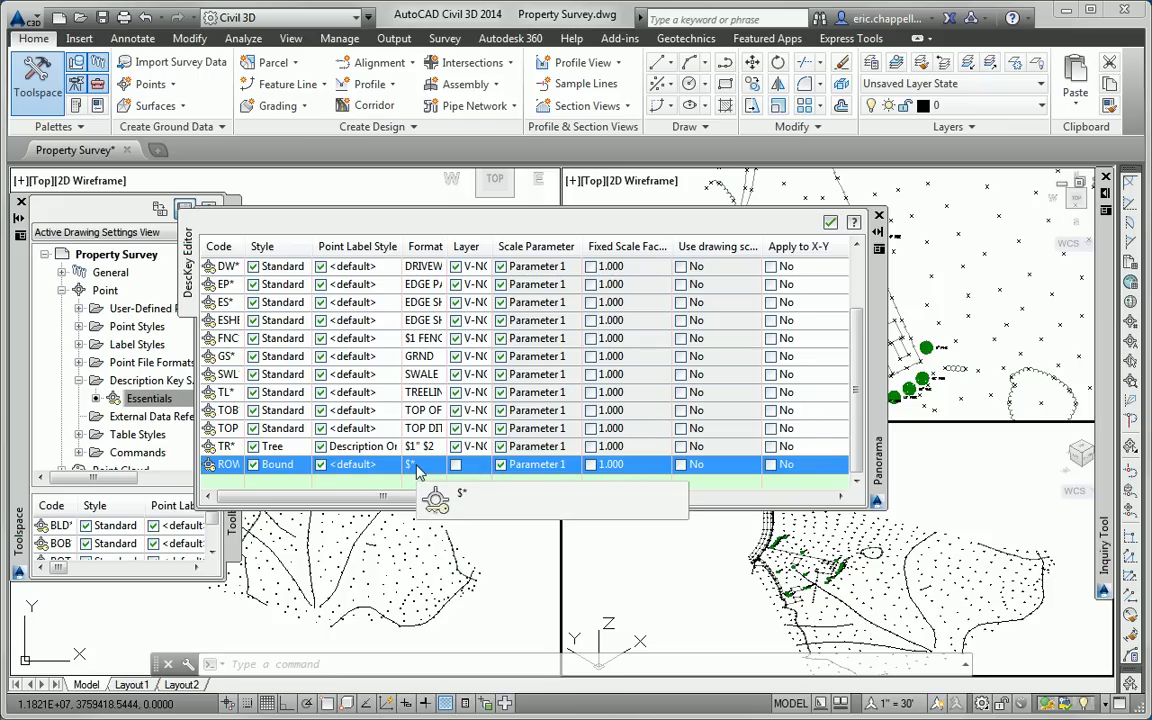
pyautogui.click(456, 465)
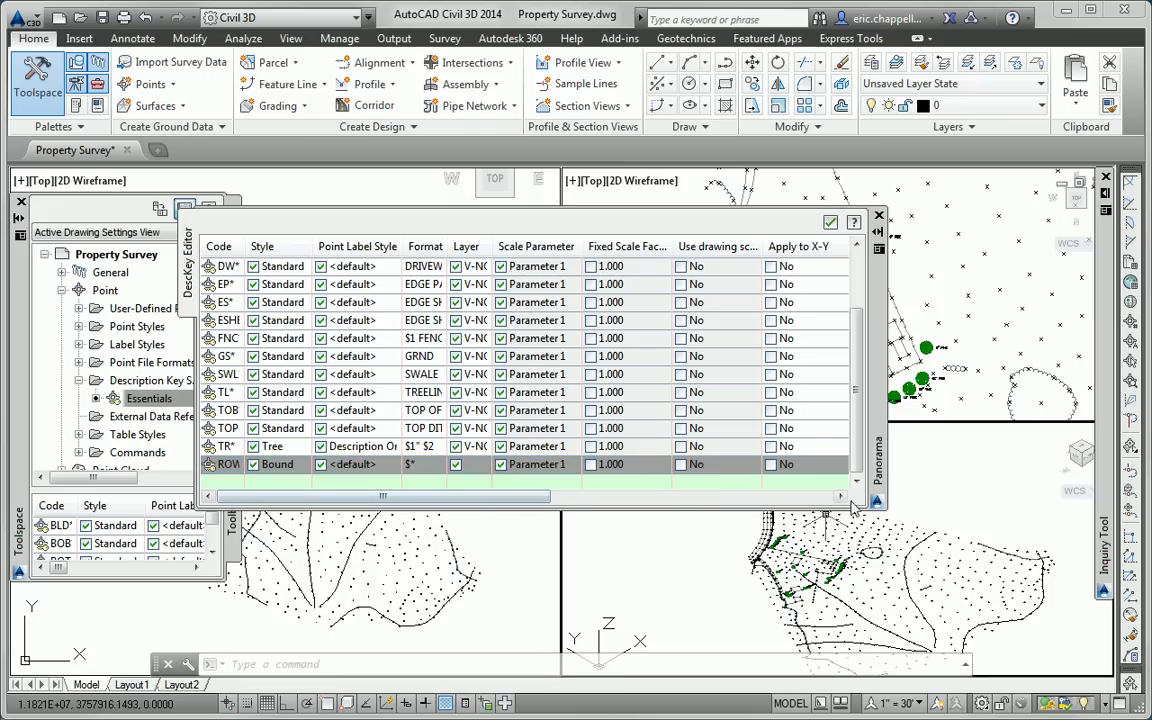
pyautogui.click(472, 464)
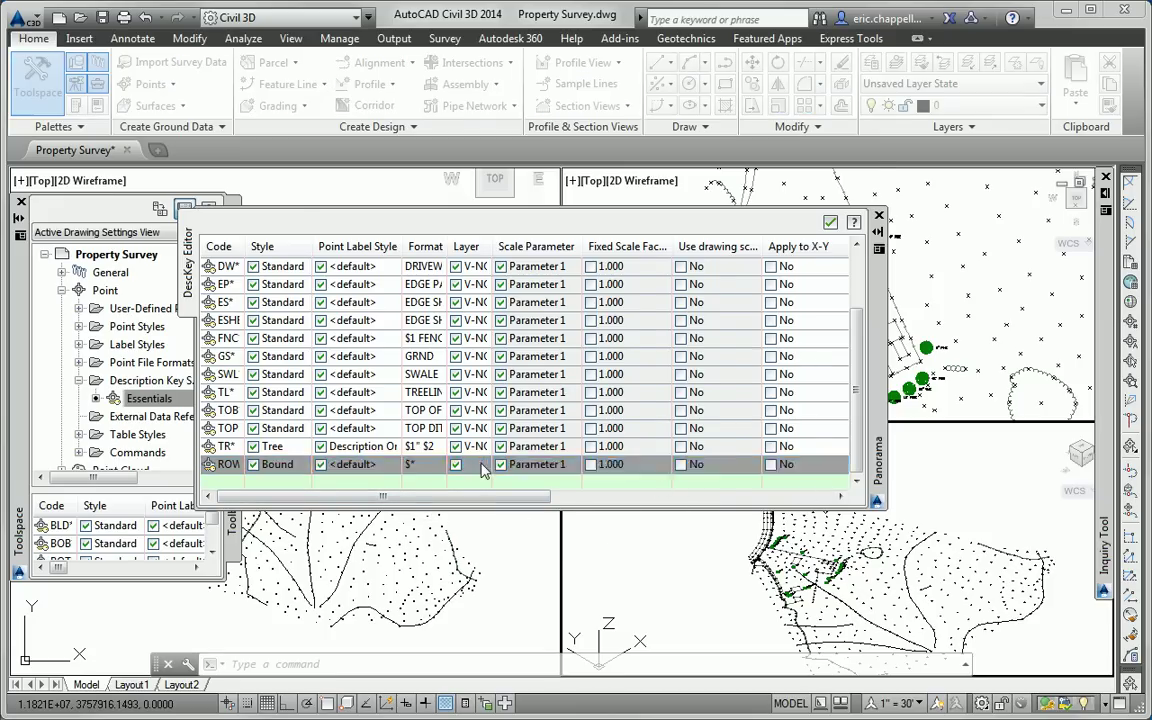
pyautogui.moveTo(847, 278); pyautogui.dragTo(847, 465)
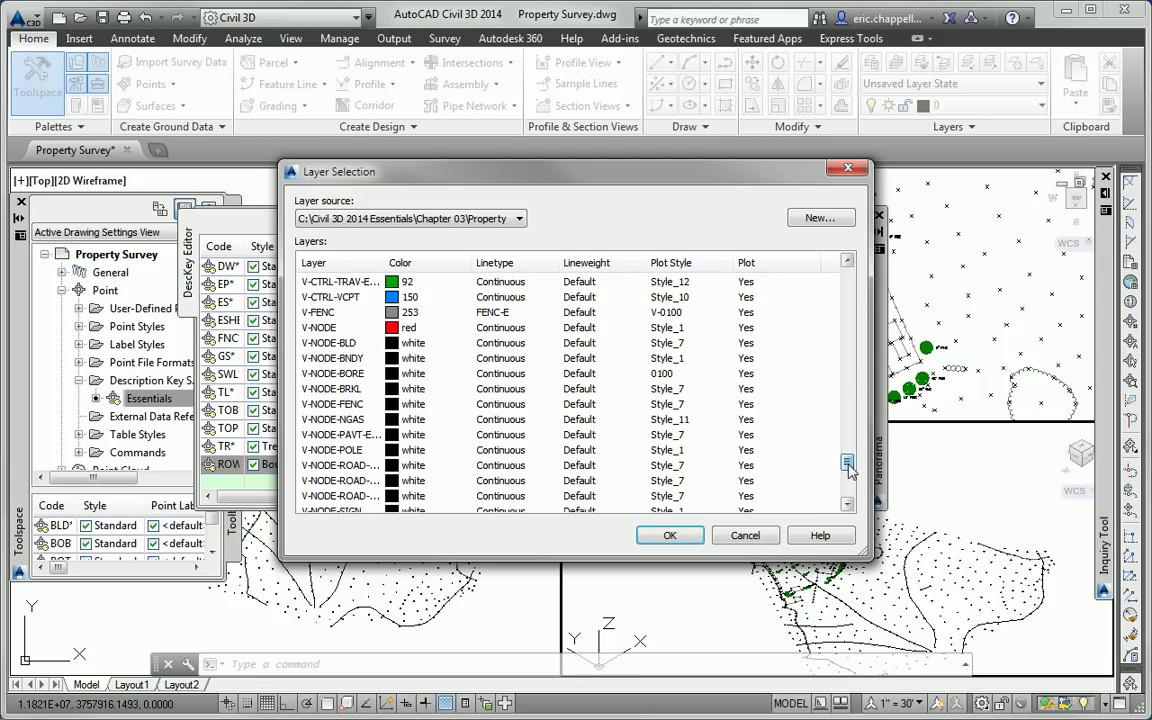
pyautogui.click(330, 358)
pyautogui.click(660, 540)
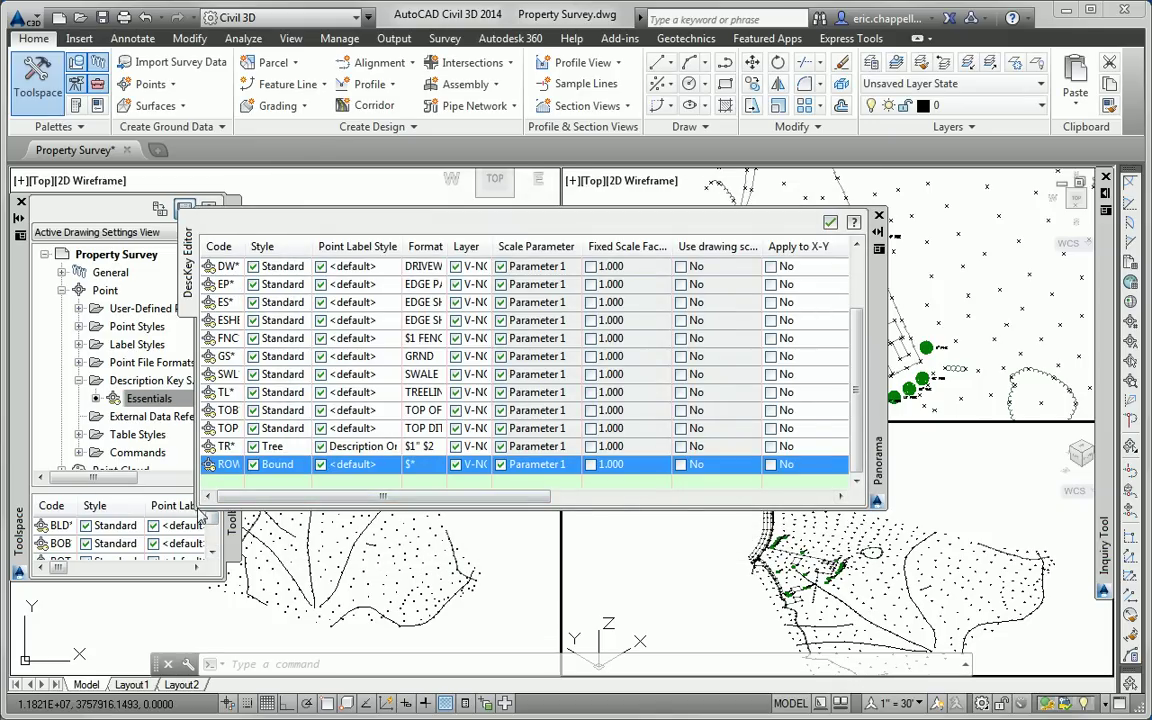
# Enlarge the key editor panel and widen its Layer and Code columns.
pyautogui.moveTo(180, 462); pyautogui.dragTo(85, 500)
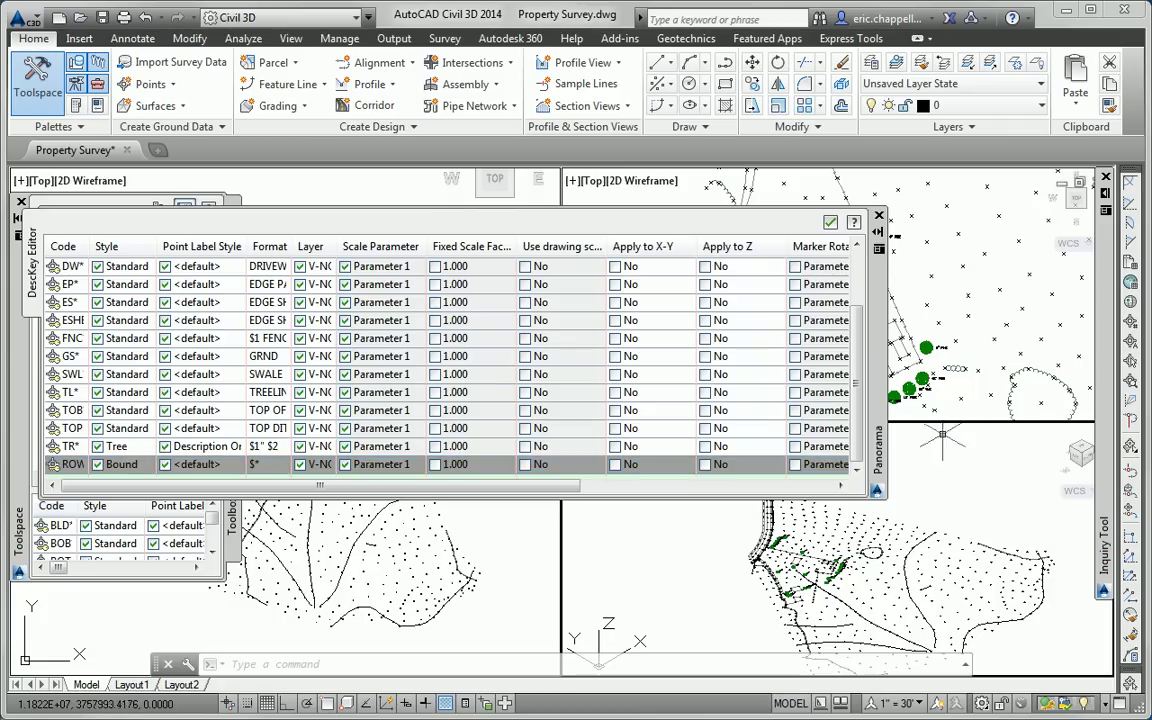
pyautogui.moveTo(879, 392); pyautogui.dragTo(1033, 392)
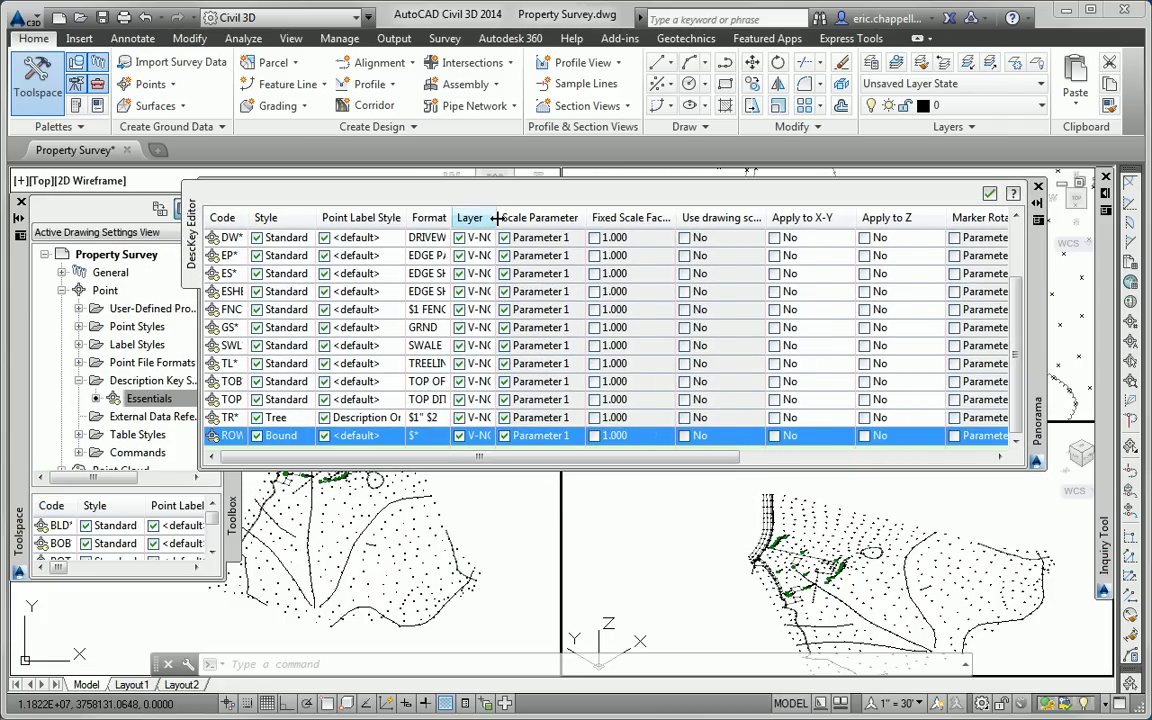
pyautogui.moveTo(496, 218); pyautogui.dragTo(593, 217)
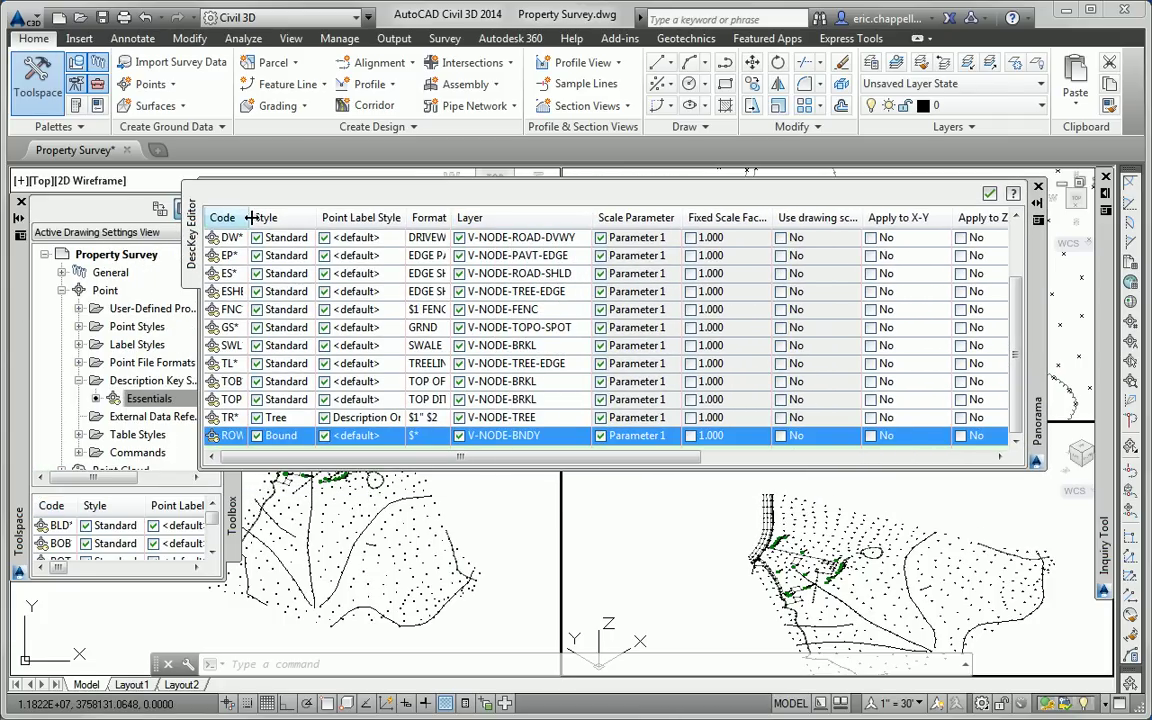
pyautogui.moveTo(249, 218); pyautogui.dragTo(283, 218)
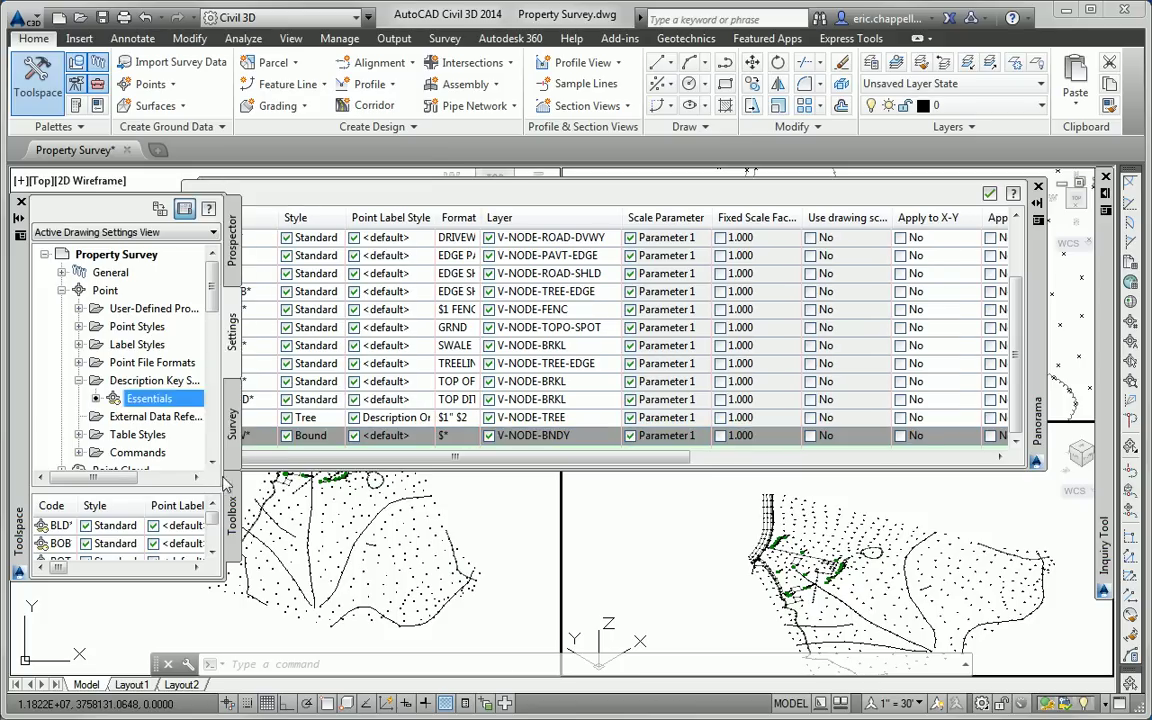
# Add another description key with the code PROP*.
pyautogui.rightClick(252, 442)
pyautogui.press('Escape')
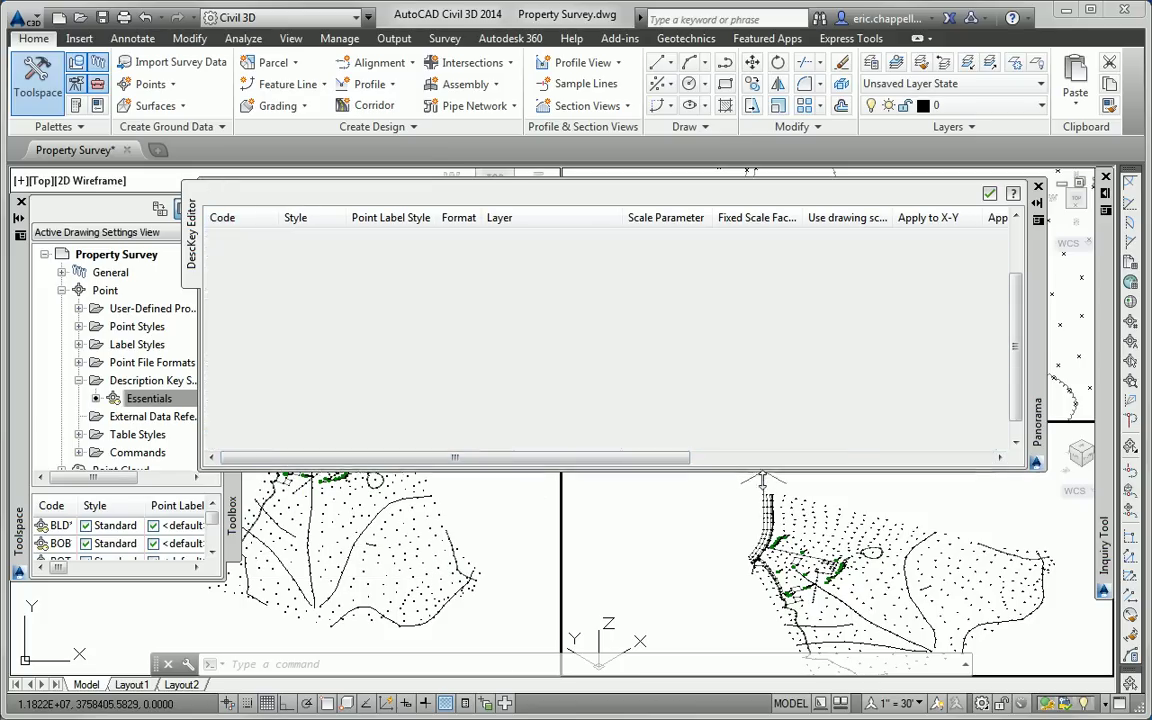
pyautogui.click(268, 489)
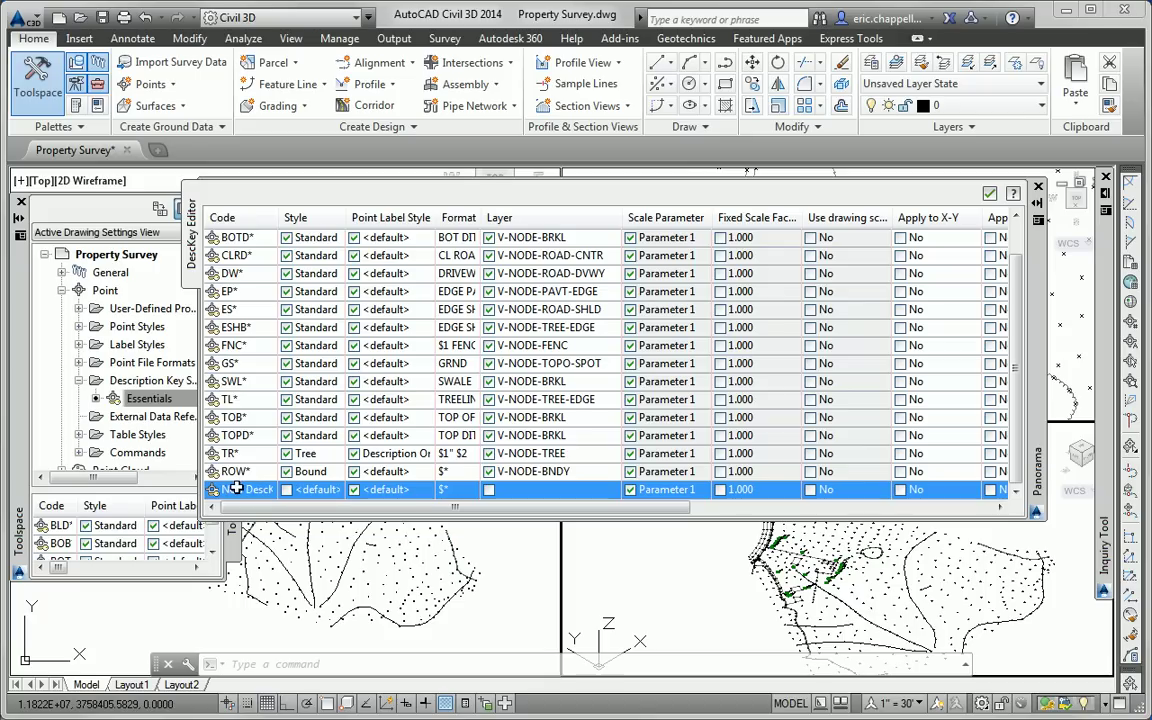
pyautogui.click(268, 489)
pyautogui.write('TO')
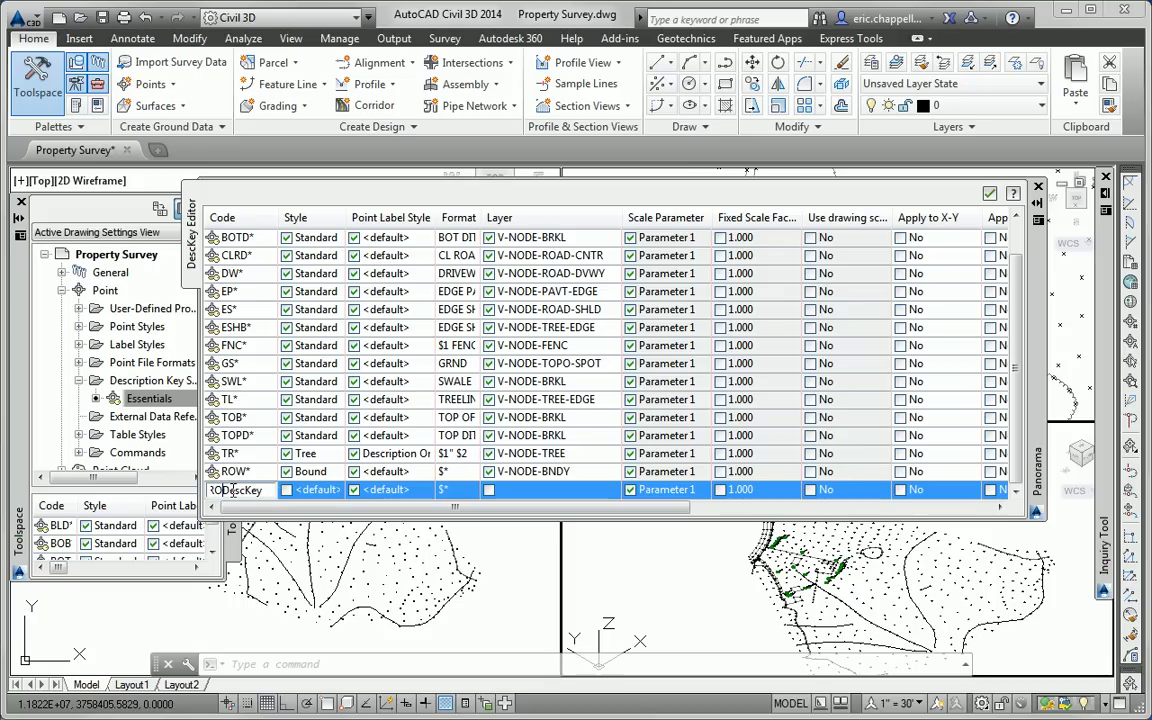
pyautogui.click(256, 491)
pyautogui.press('BackSpace')
pyautogui.press('BackSpace')
pyautogui.press('BackSpace')
pyautogui.press('BackSpace')
pyautogui.press('BackSpace')
pyautogui.press('BackSpace')
pyautogui.press('BackSpace')
pyautogui.press('BackSpace')
pyautogui.press('BackSpace')
pyautogui.write('PROP')
pyautogui.click(267, 471)
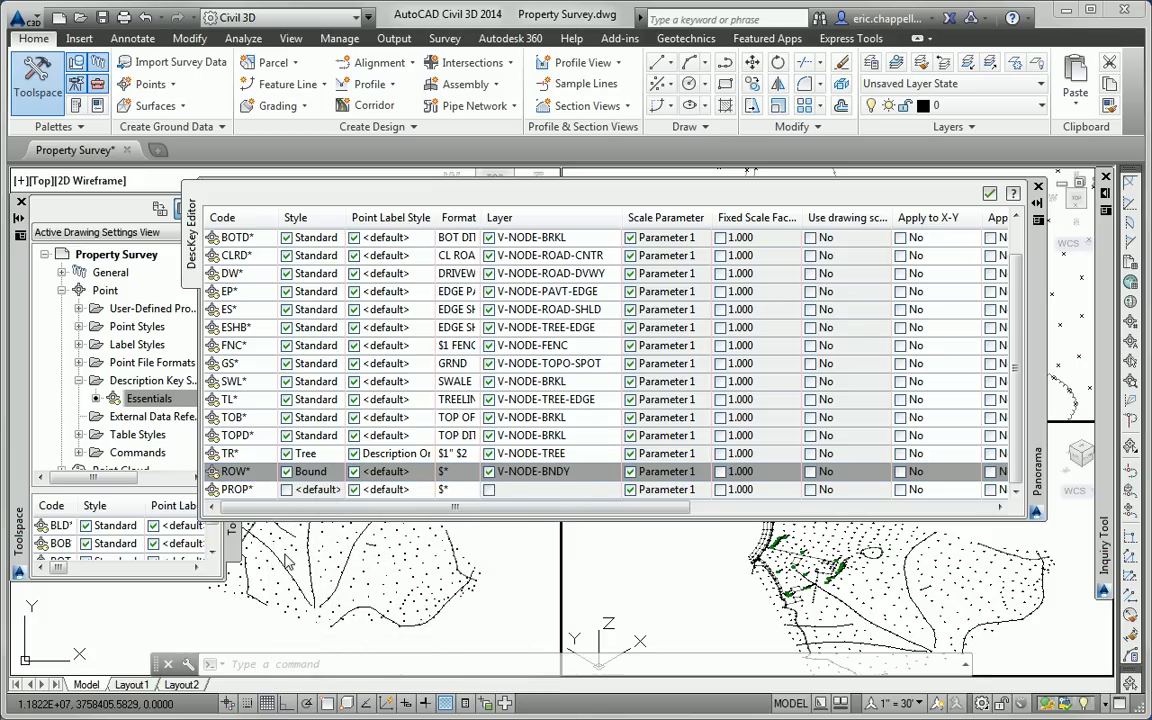
# Set the PROP* key's point style to Iron Pin.
pyautogui.click(287, 489)
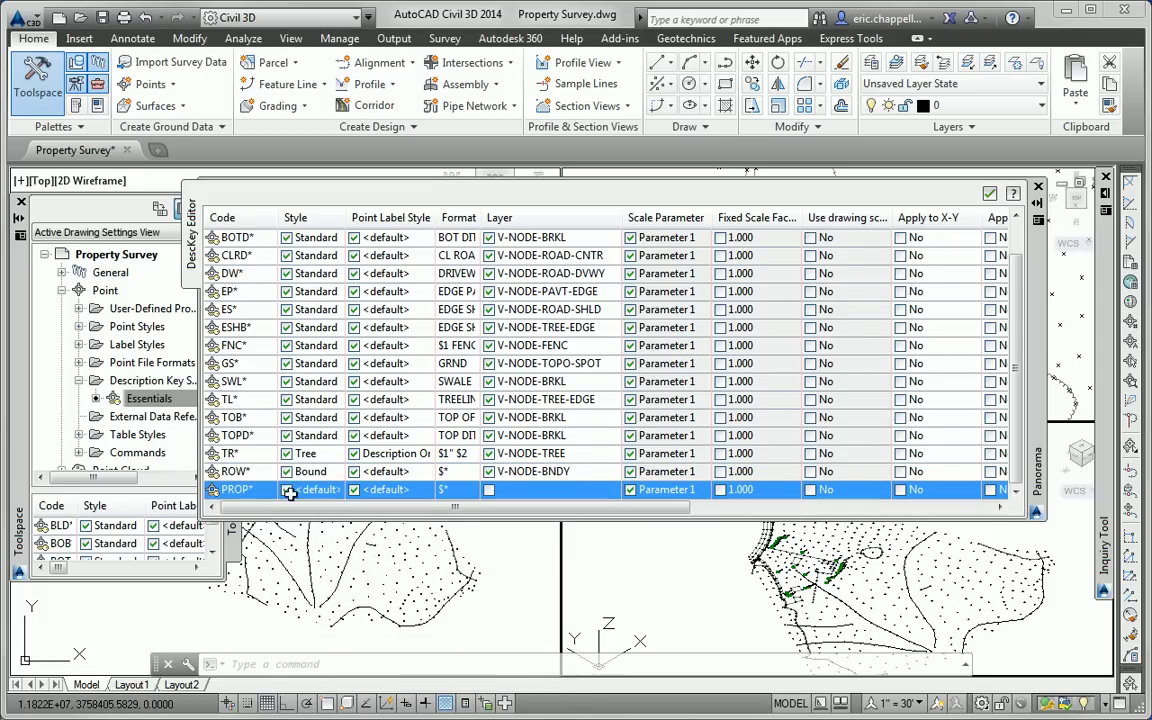
pyautogui.click(309, 490)
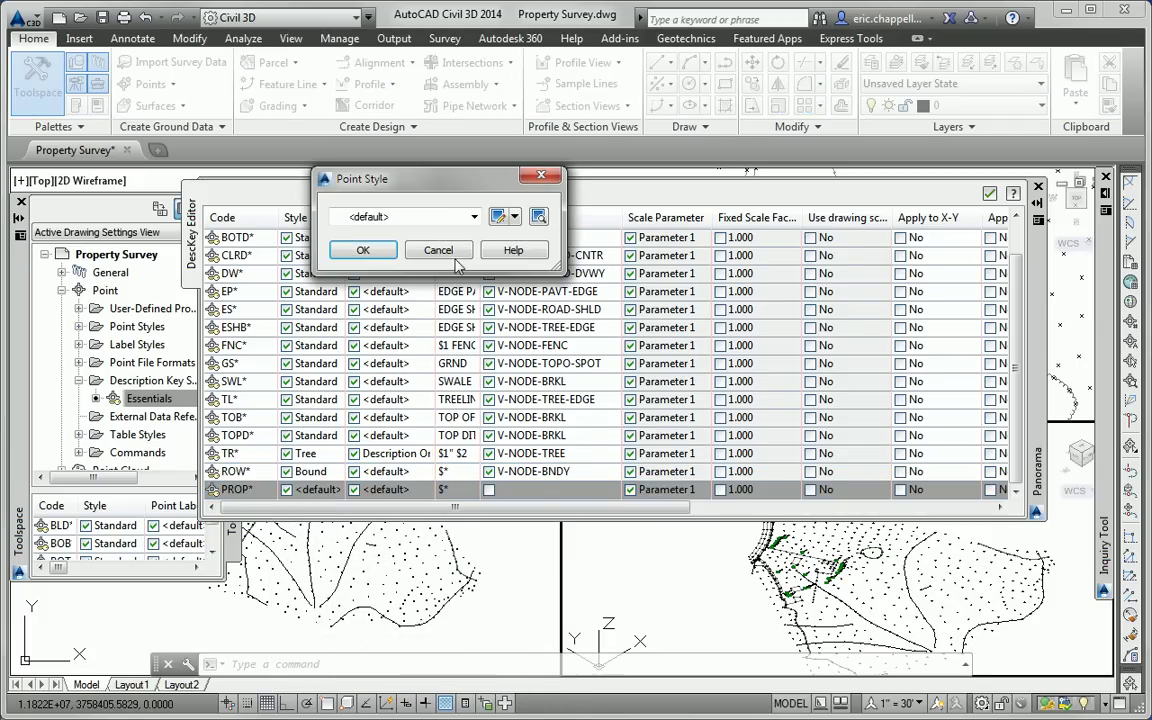
pyautogui.click(473, 217)
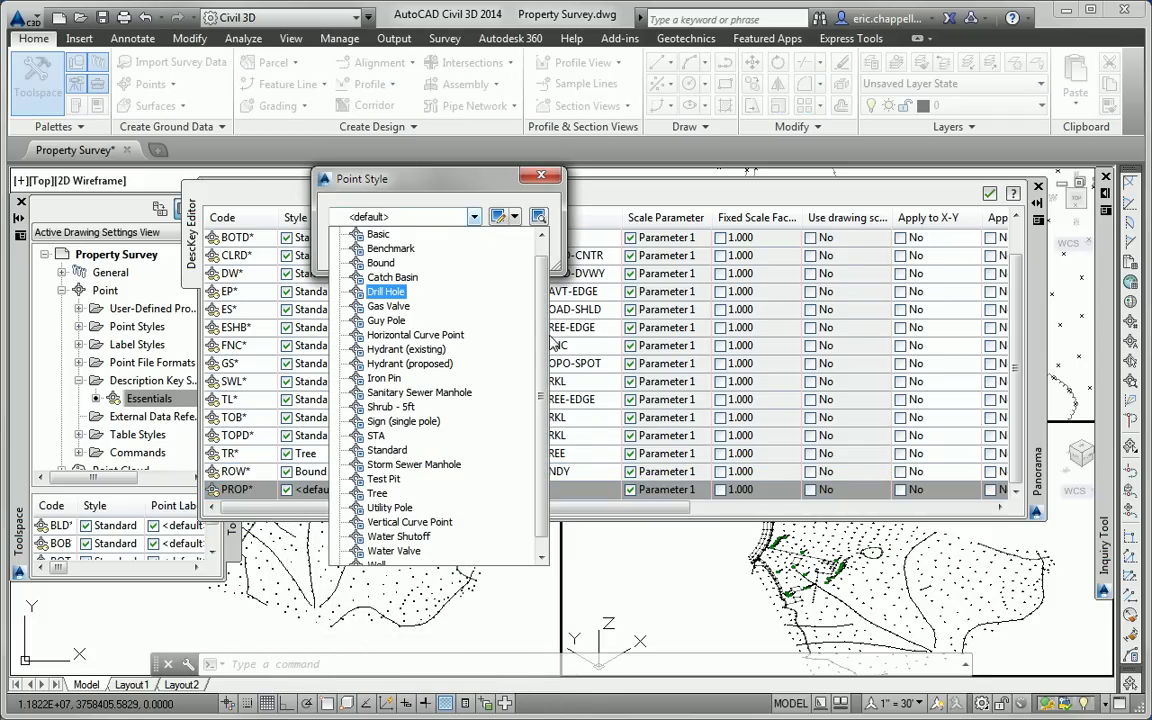
pyautogui.click(395, 380)
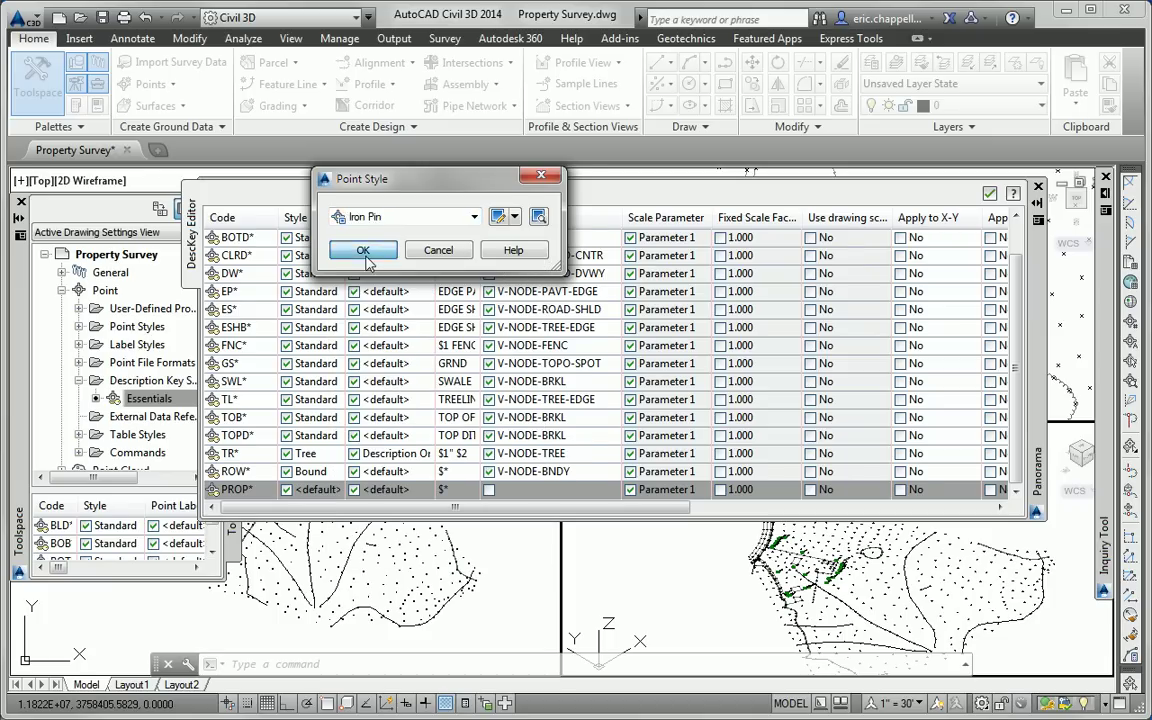
pyautogui.click(368, 249)
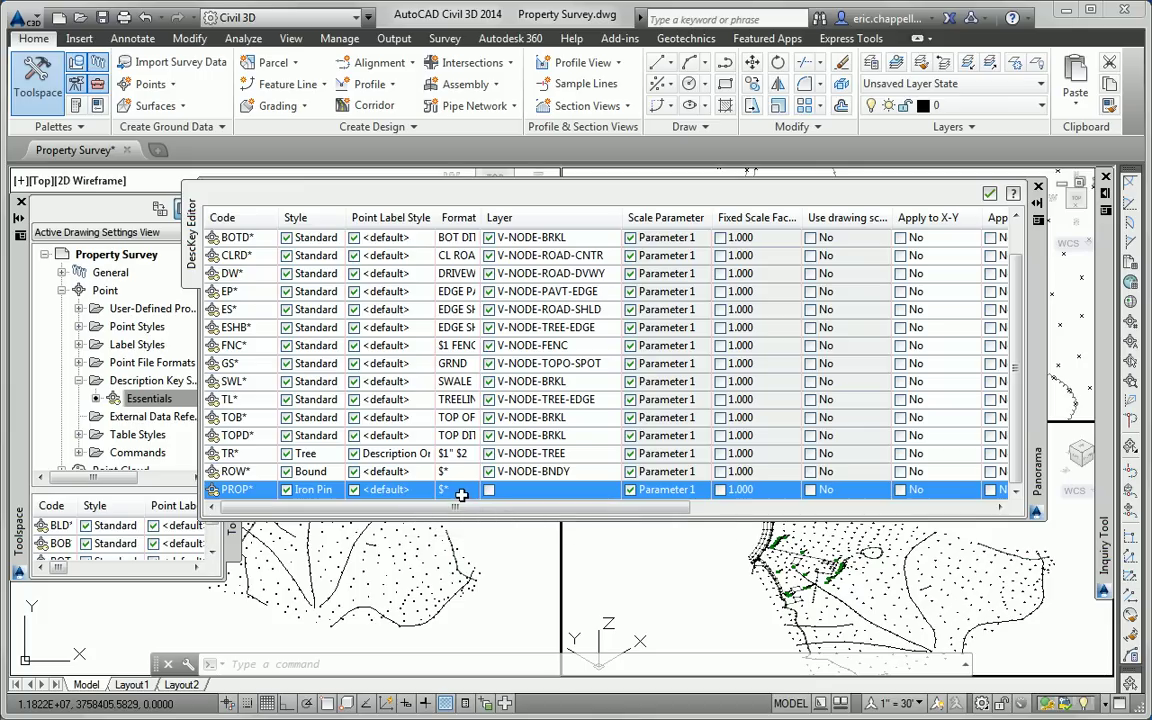
# Assign the V-NODE-BNDY layer to the PROP* key.
pyautogui.click(488, 489)
pyautogui.click(550, 489)
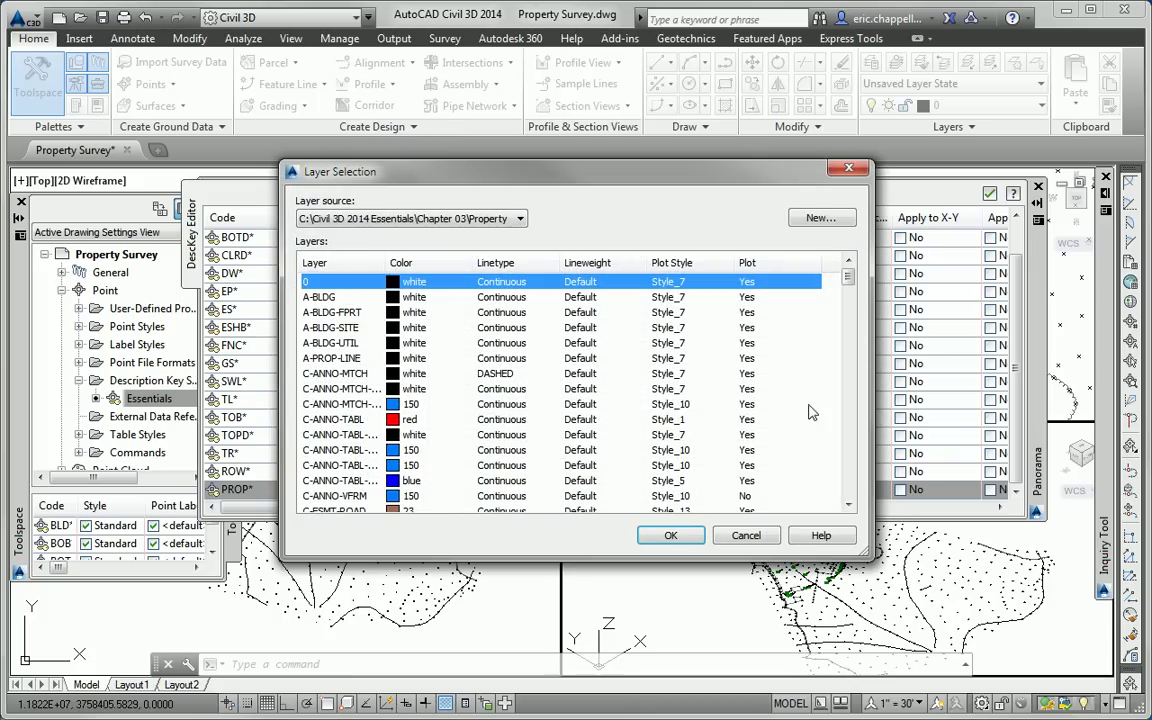
pyautogui.moveTo(848, 276); pyautogui.dragTo(850, 465)
pyautogui.click(357, 330)
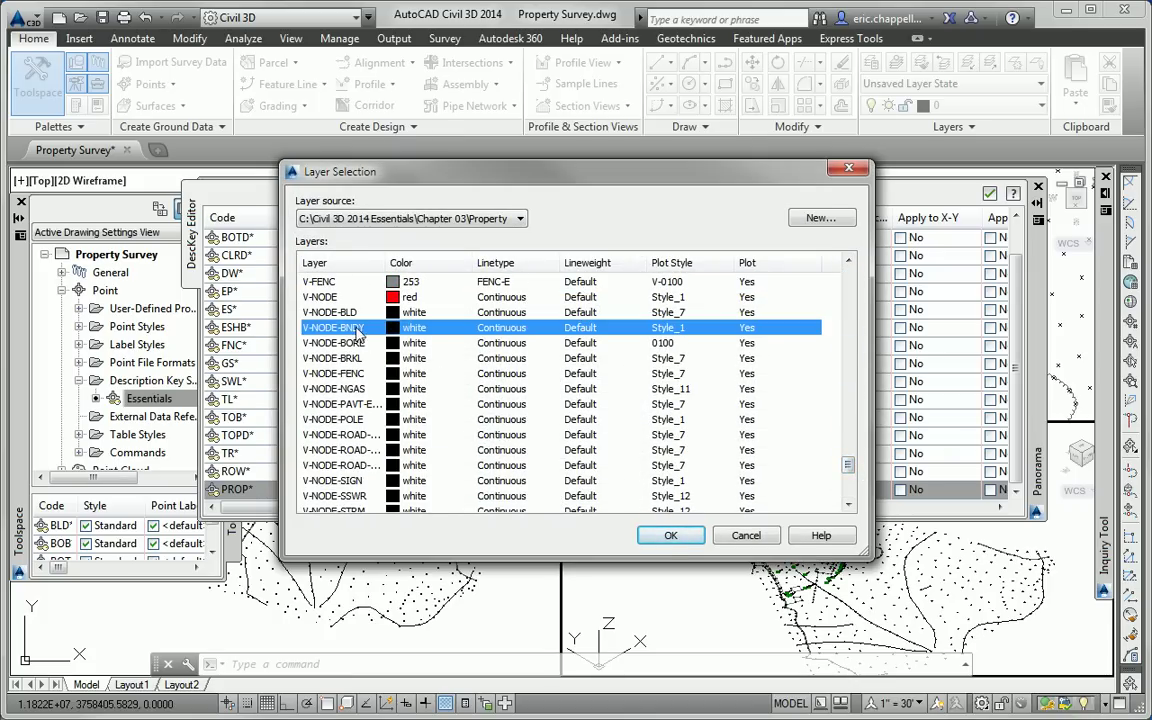
pyautogui.click(670, 536)
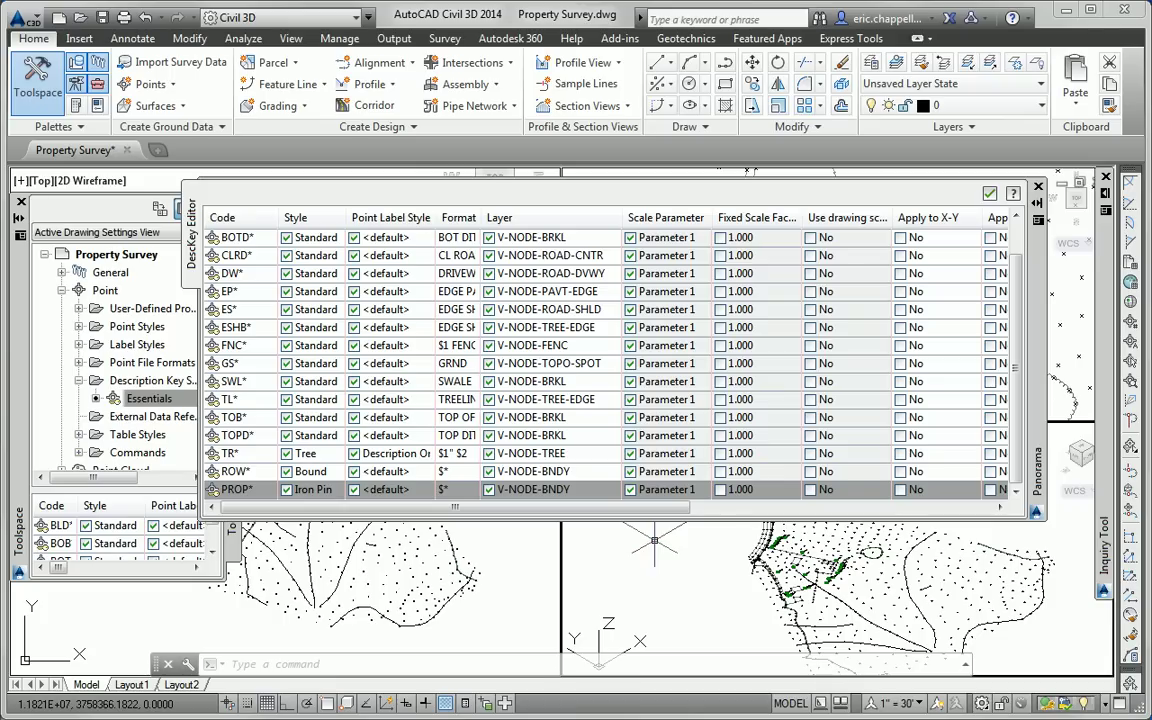
# Select the PROP* key row and switch the Toolspace to the Prospector view.
pyautogui.click(586, 489)
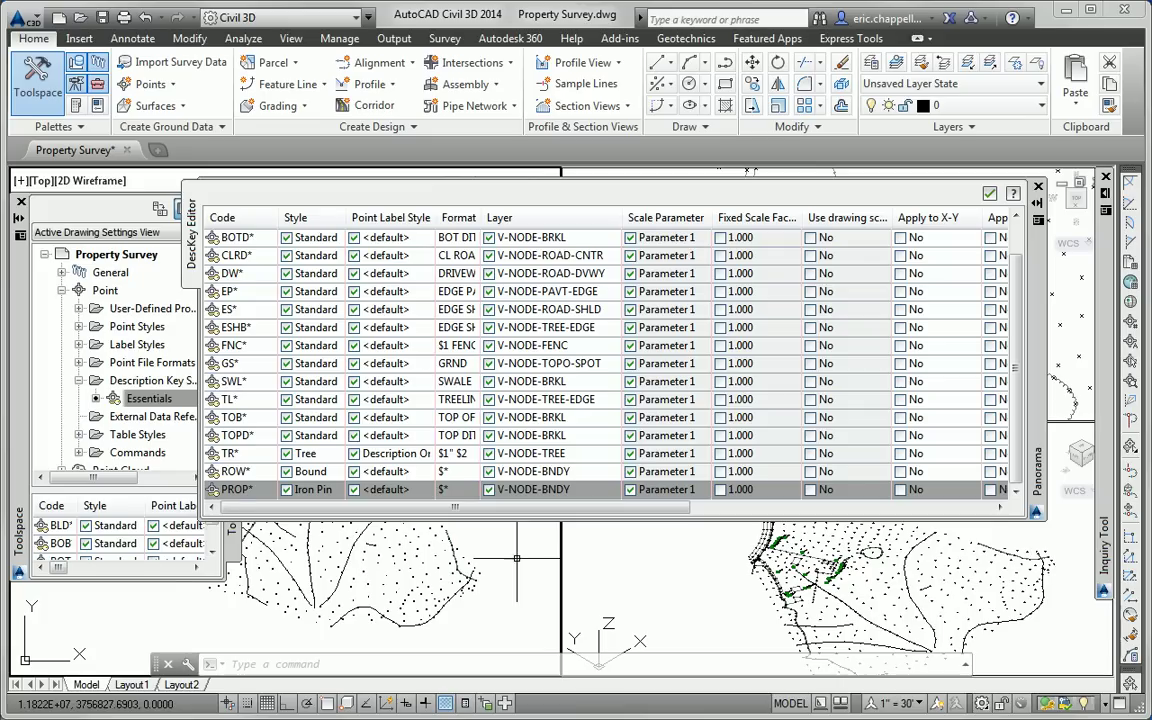
pyautogui.click(232, 422)
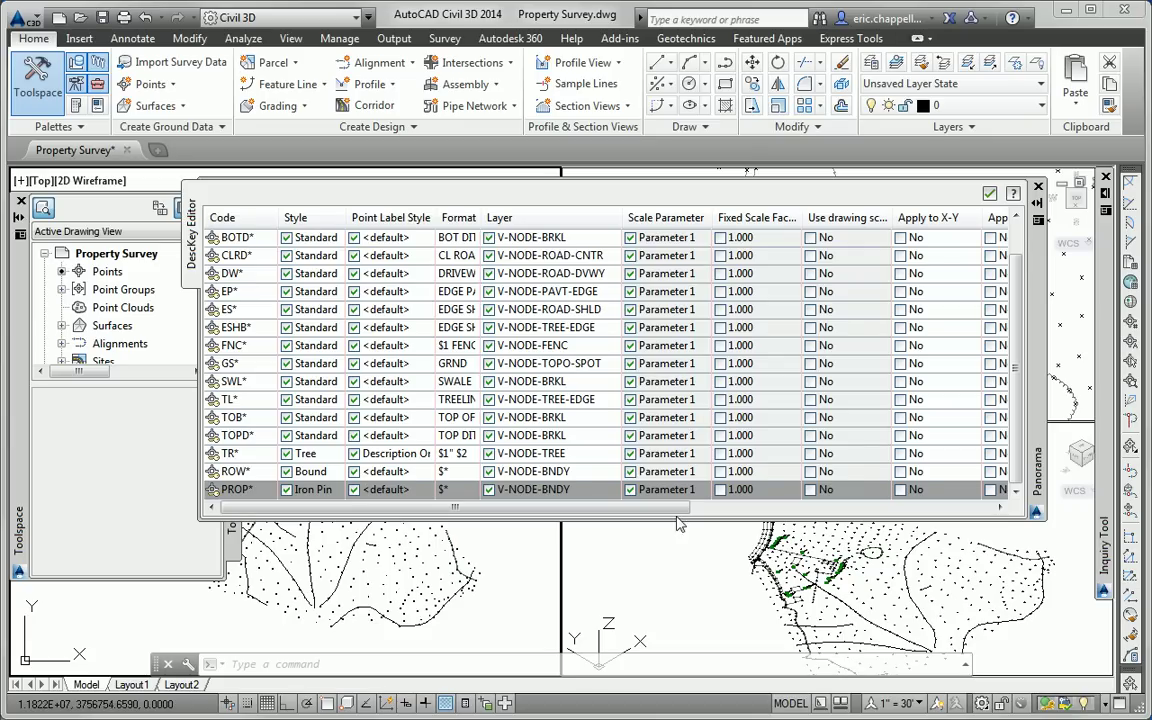
# Close the DescKey Editor and open the Essentials figure prefix database for editing.
pyautogui.click(612, 489)
pyautogui.click(990, 193)
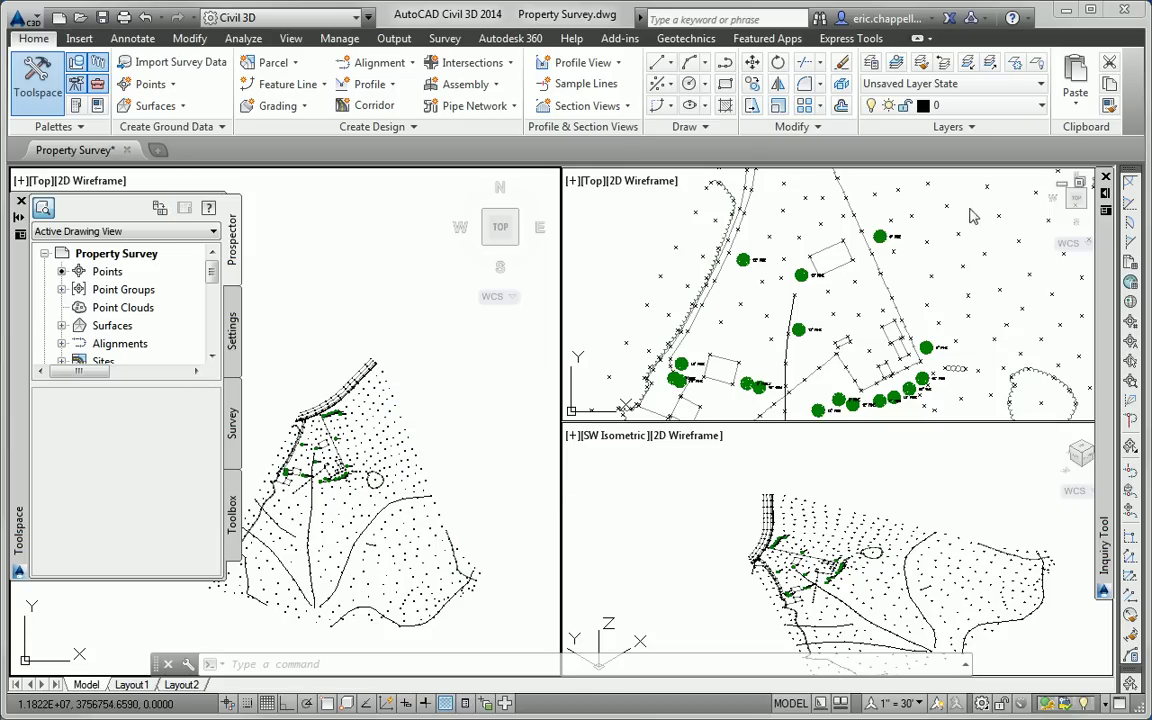
pyautogui.click(233, 451)
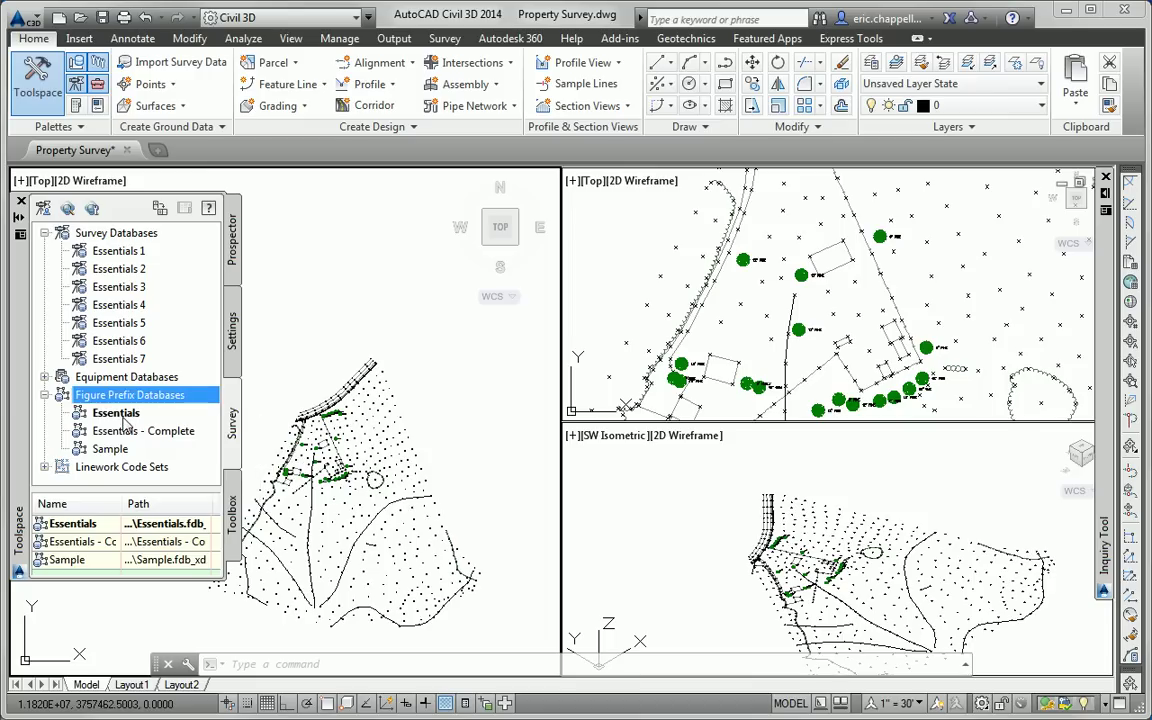
pyautogui.rightClick(126, 417)
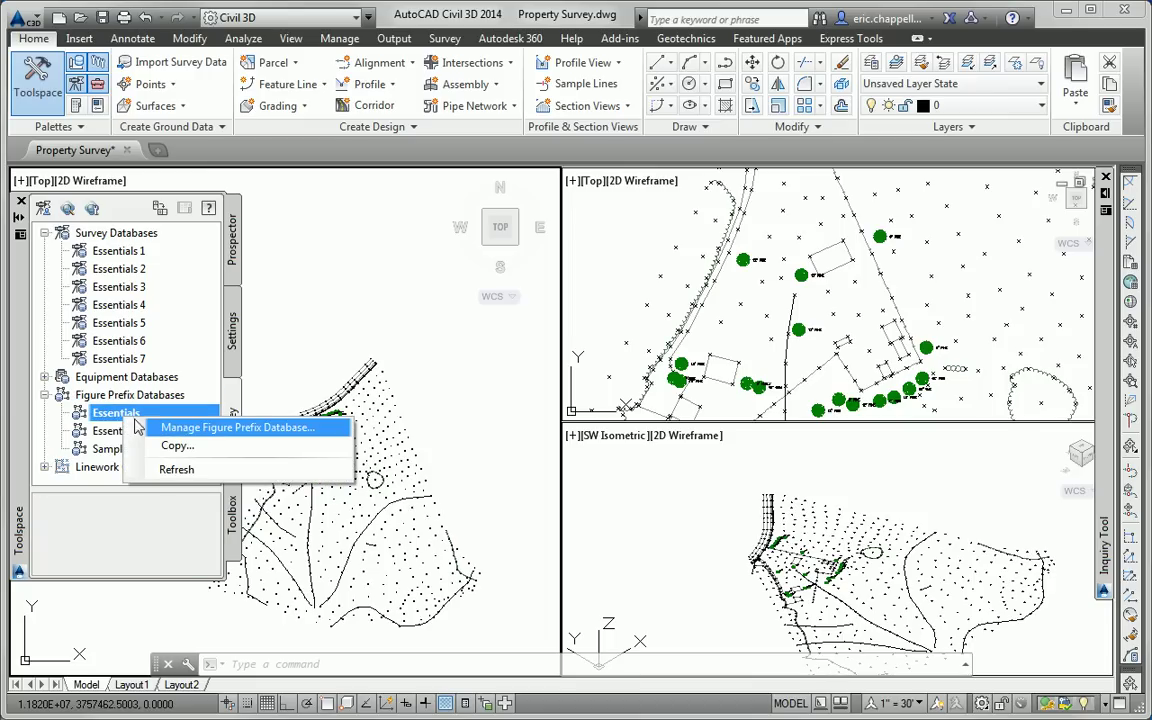
pyautogui.click(192, 427)
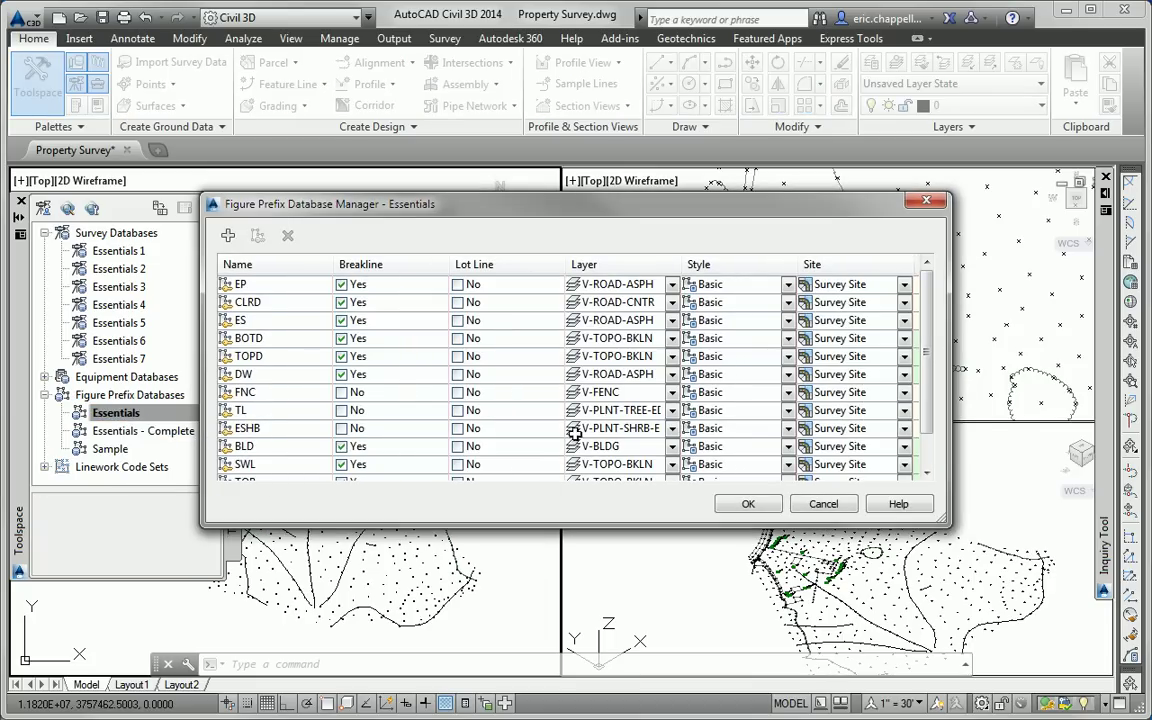
pyautogui.scroll(-2, 840, 410)
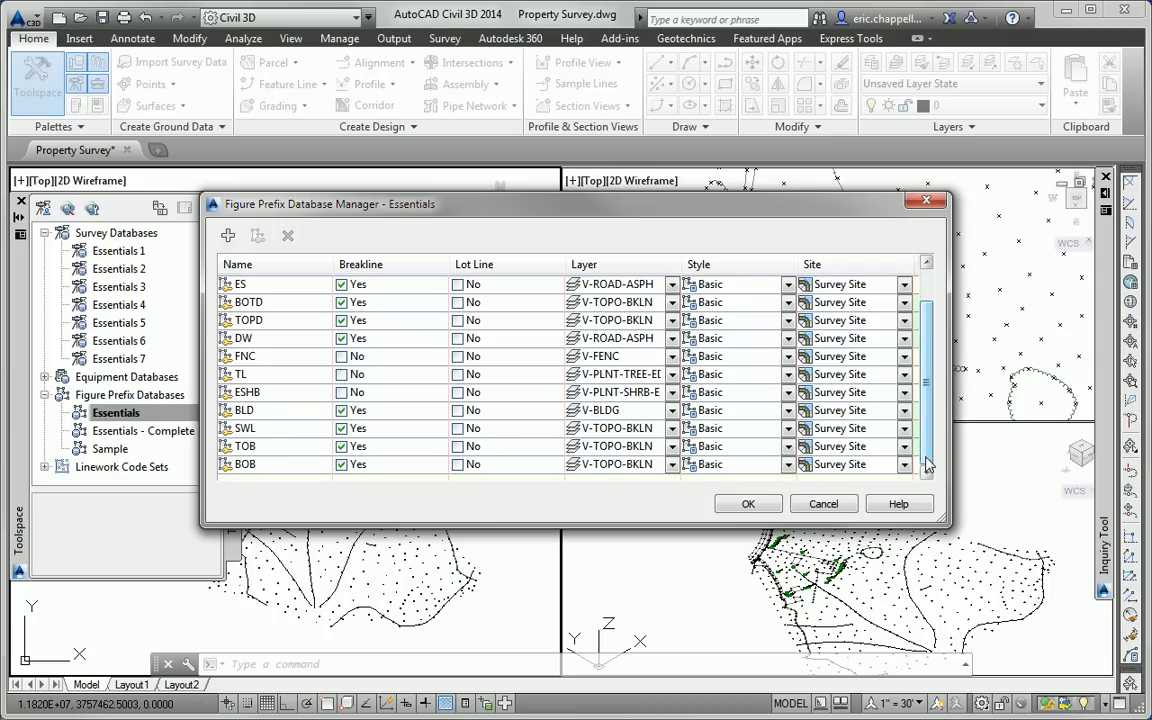
# Add a ROW figure prefix as a lot line on layer V-RWAY with Basic style.
pyautogui.click(228, 235)
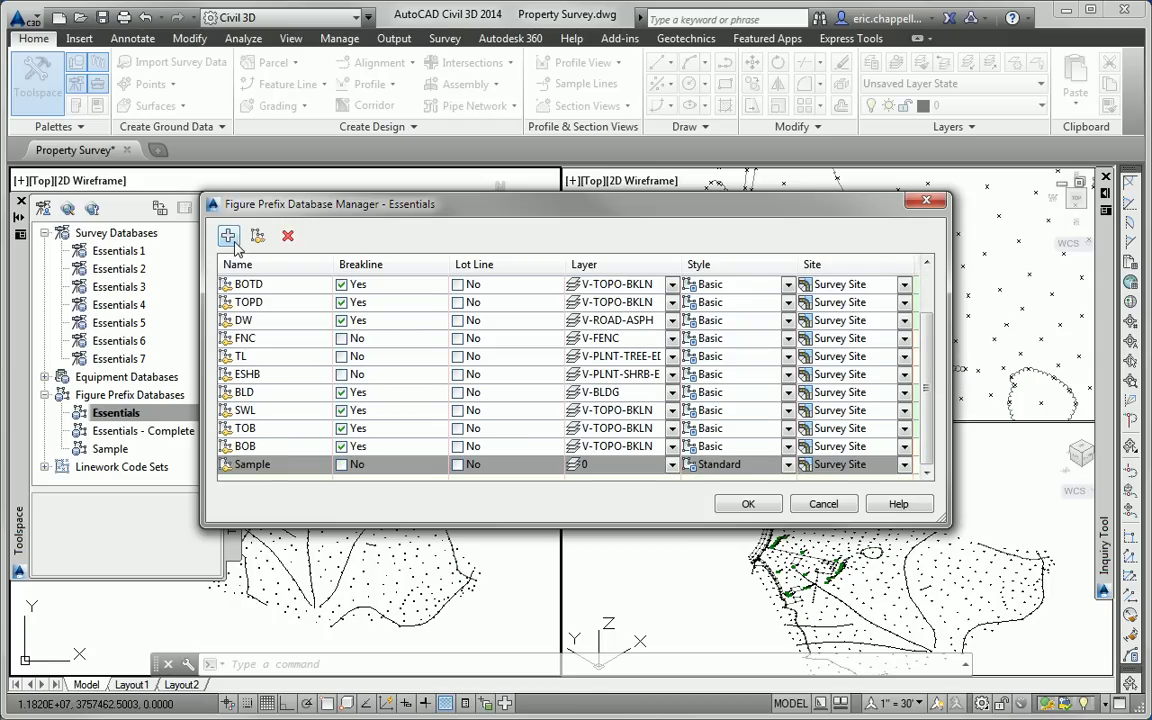
pyautogui.click(268, 464)
pyautogui.write('ROW')
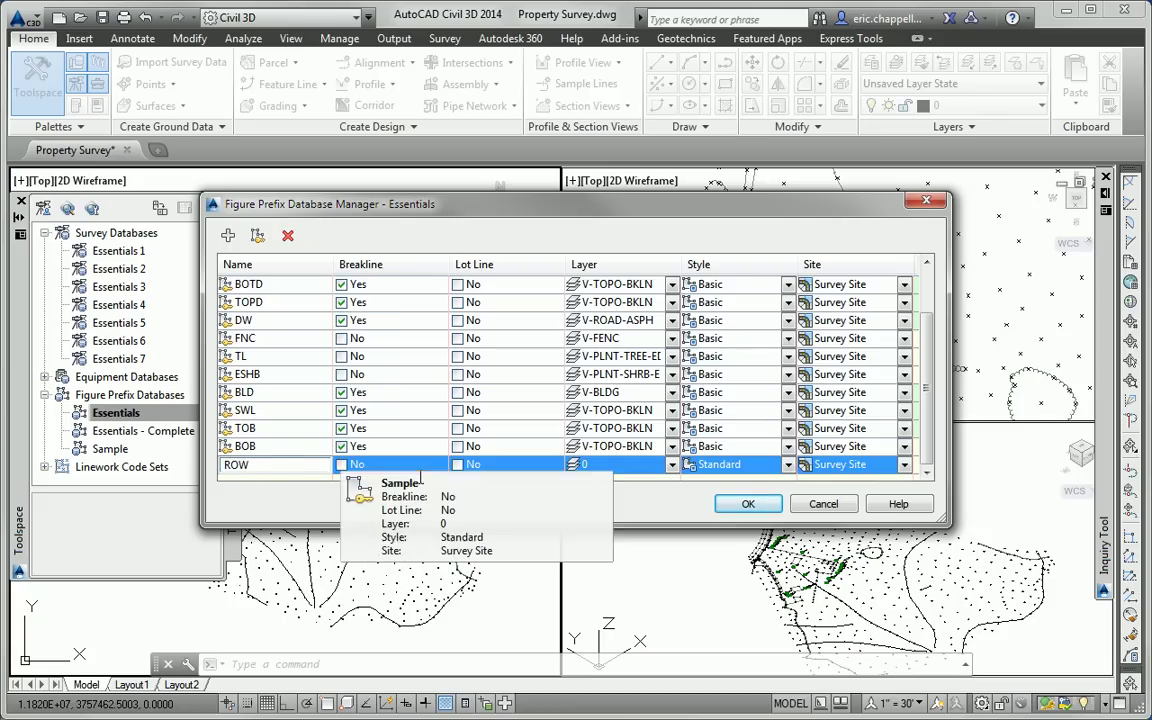
pyautogui.click(458, 465)
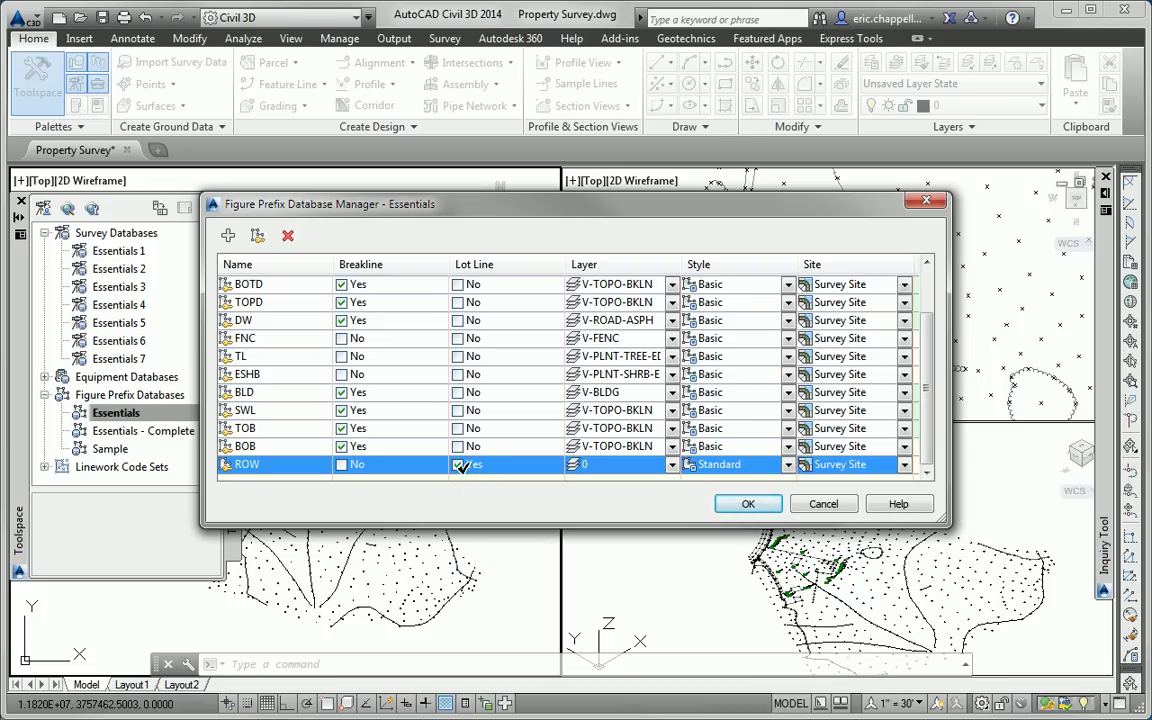
pyautogui.click(647, 468)
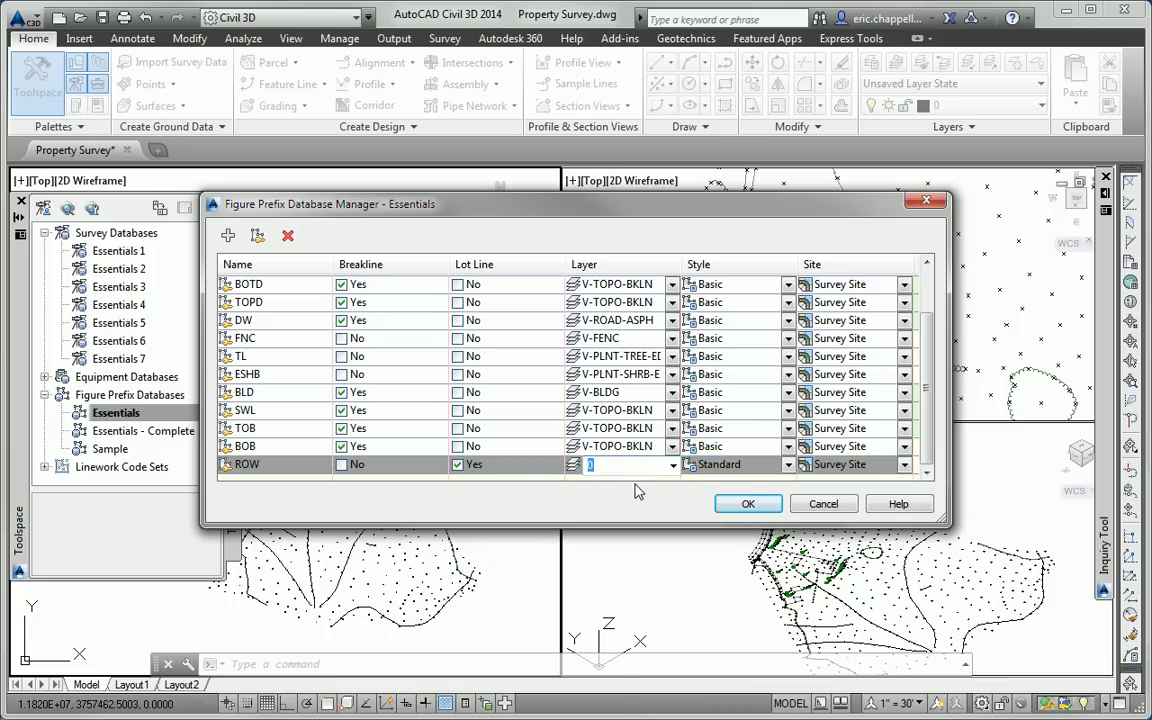
pyautogui.write('v-')
pyautogui.click(787, 466)
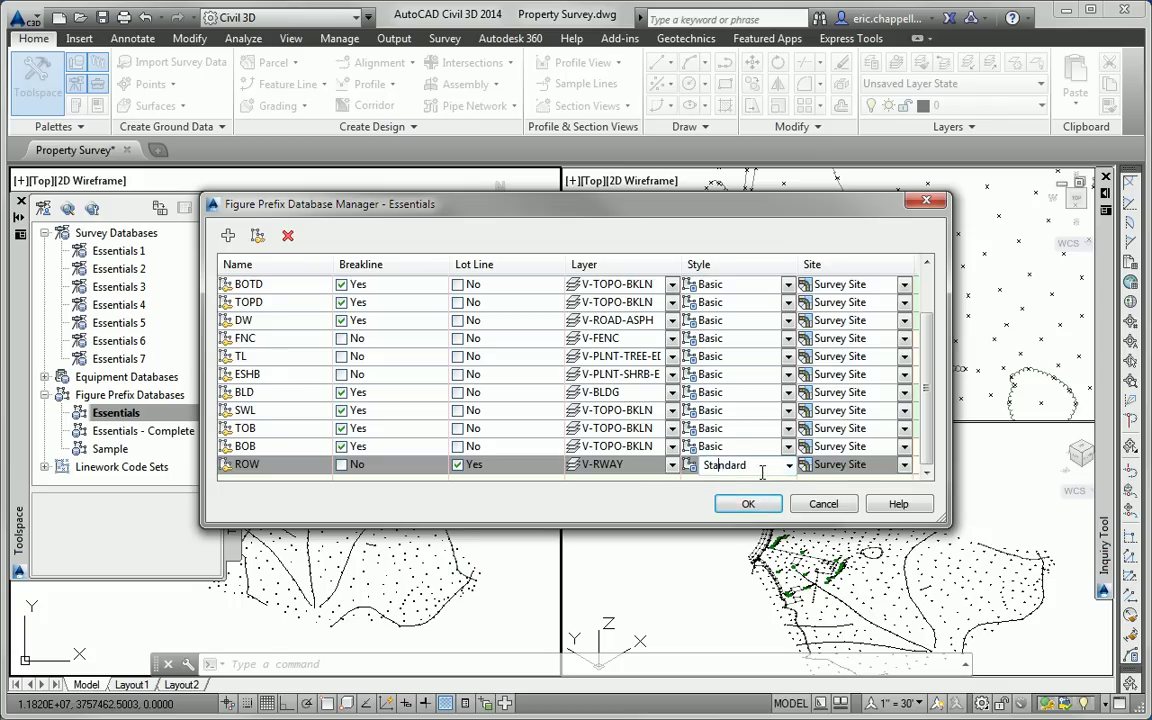
pyautogui.click(789, 466)
pyautogui.click(830, 468)
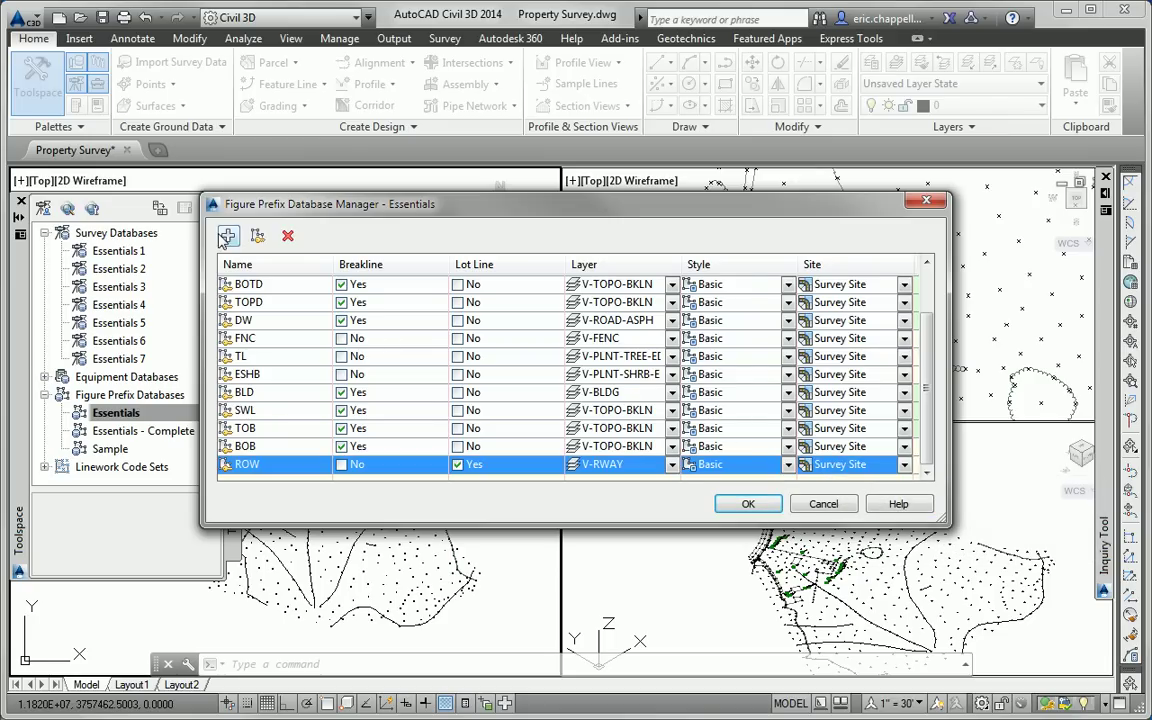
# Add a PROP figure prefix as a lot line on layer V-PROP-BNDY with Basic style.
pyautogui.click(228, 235)
pyautogui.click(270, 466)
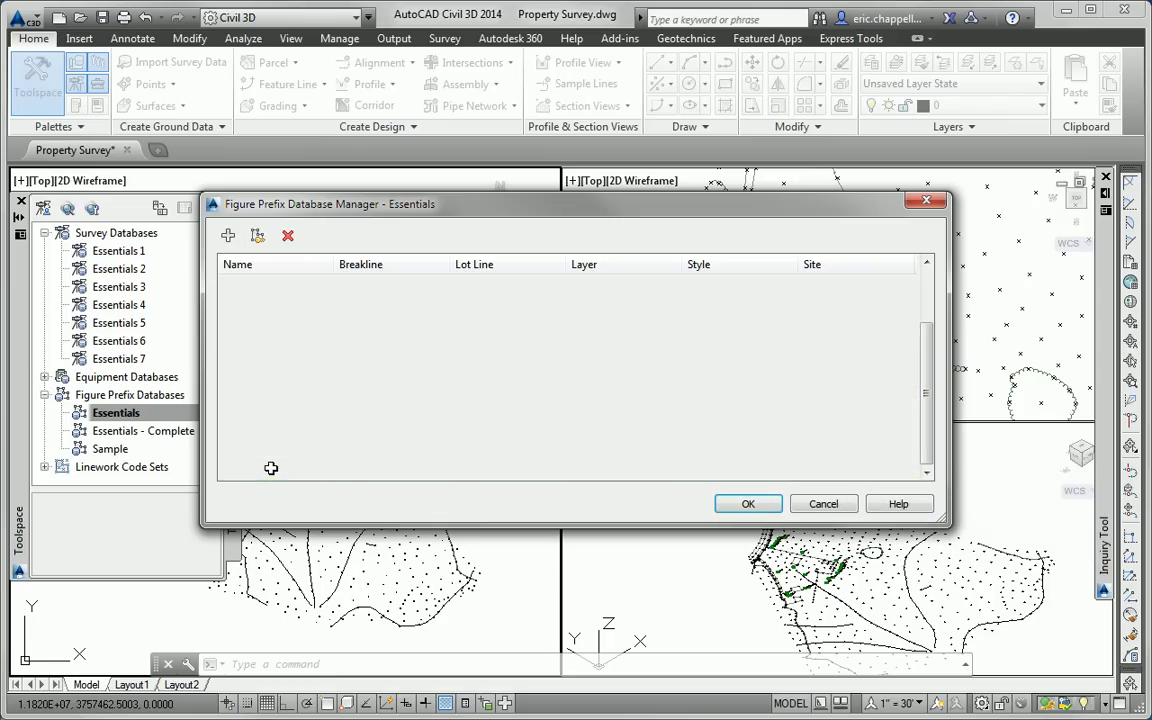
pyautogui.write('PROP')
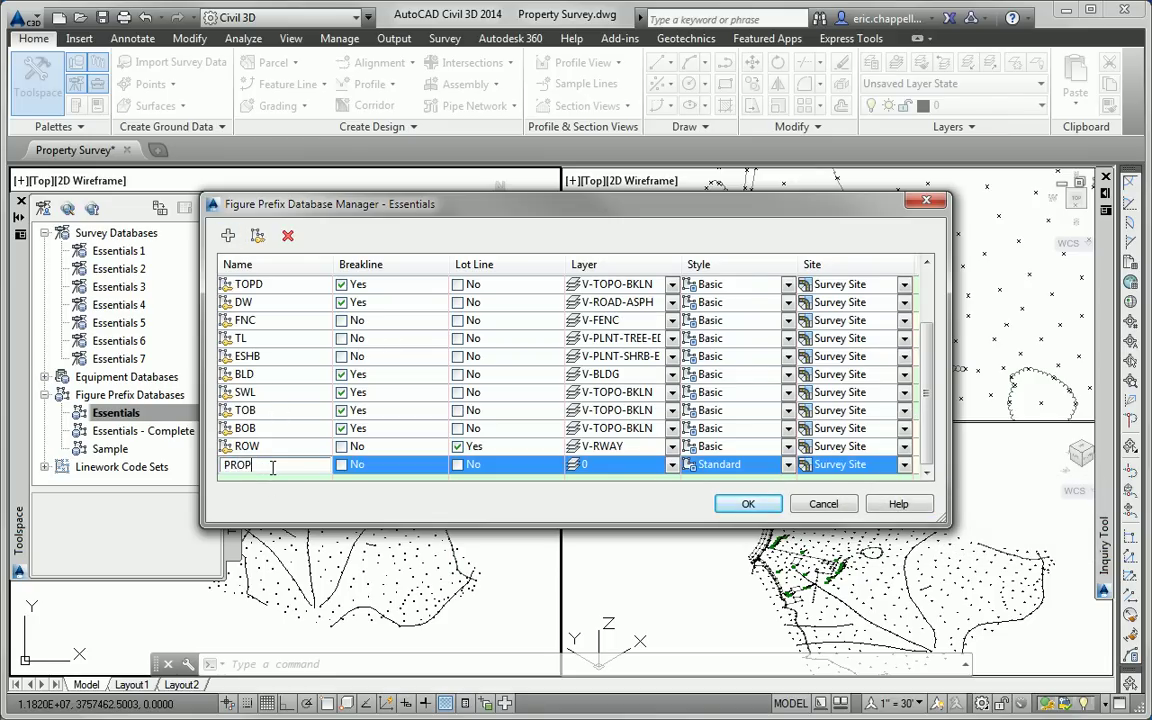
pyautogui.click(458, 465)
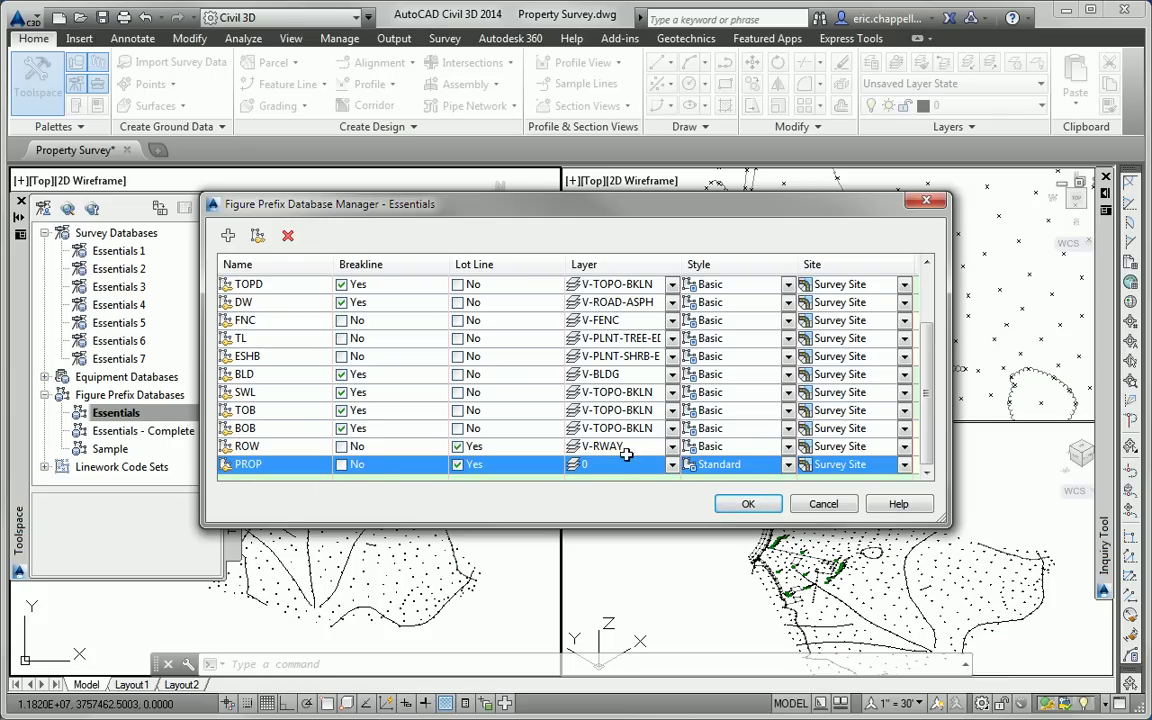
pyautogui.click(615, 465)
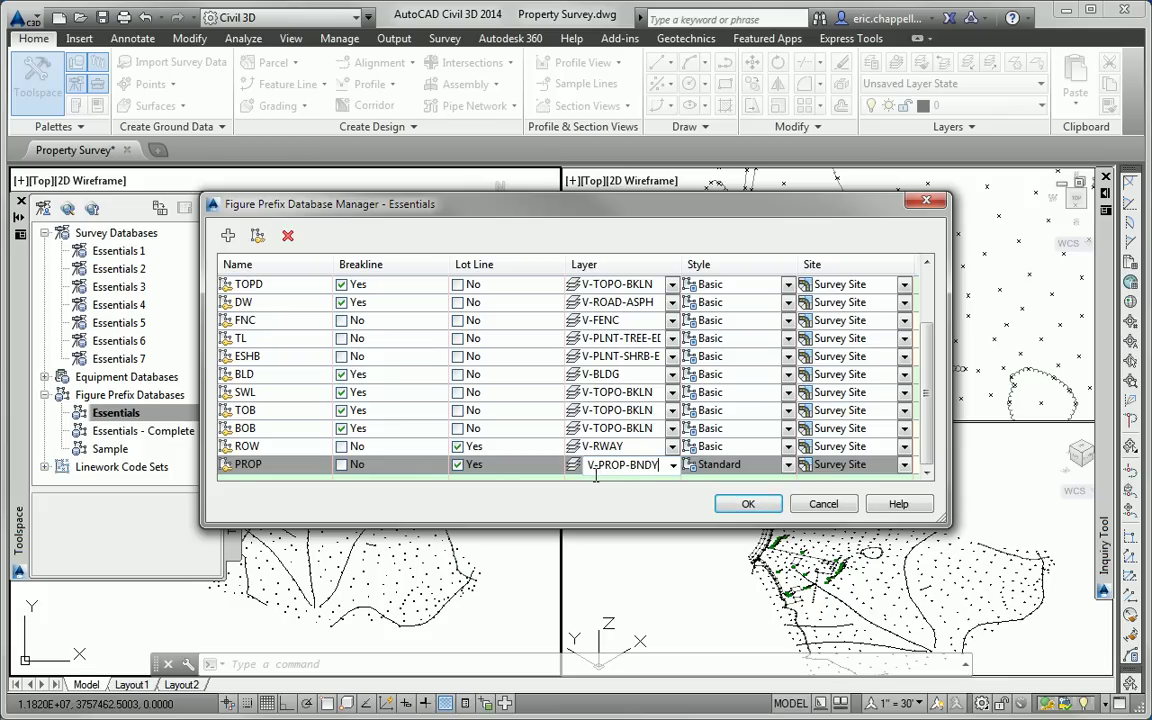
pyautogui.click(768, 463)
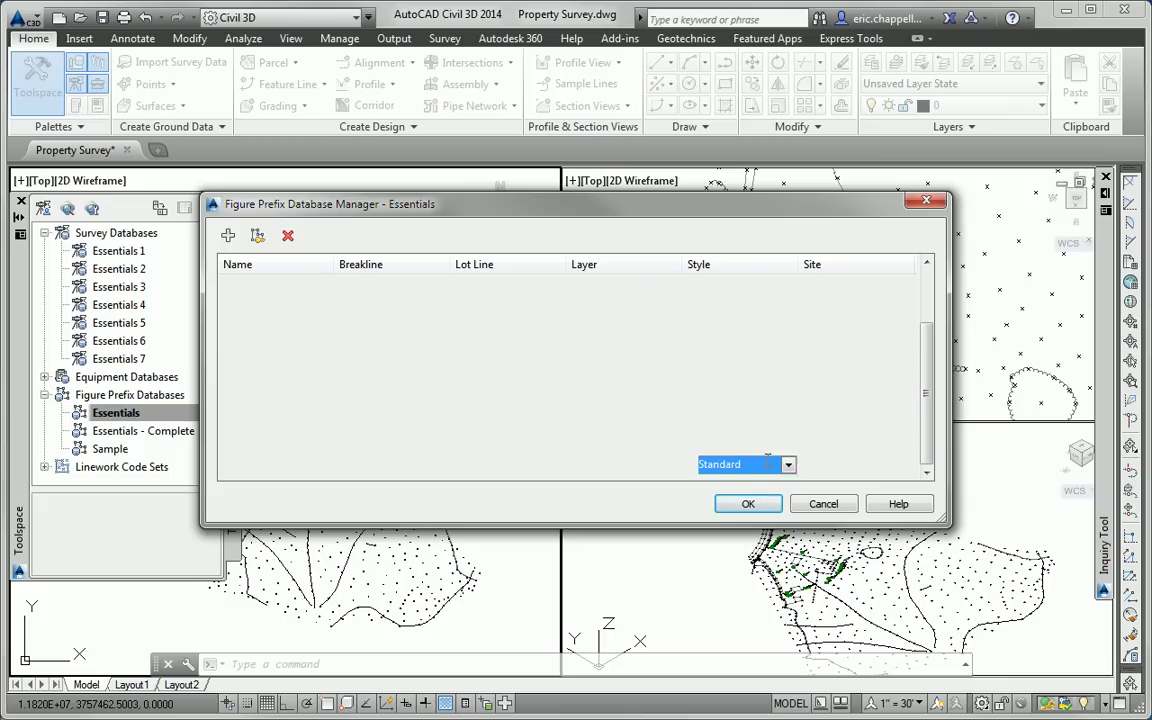
pyautogui.click(776, 468)
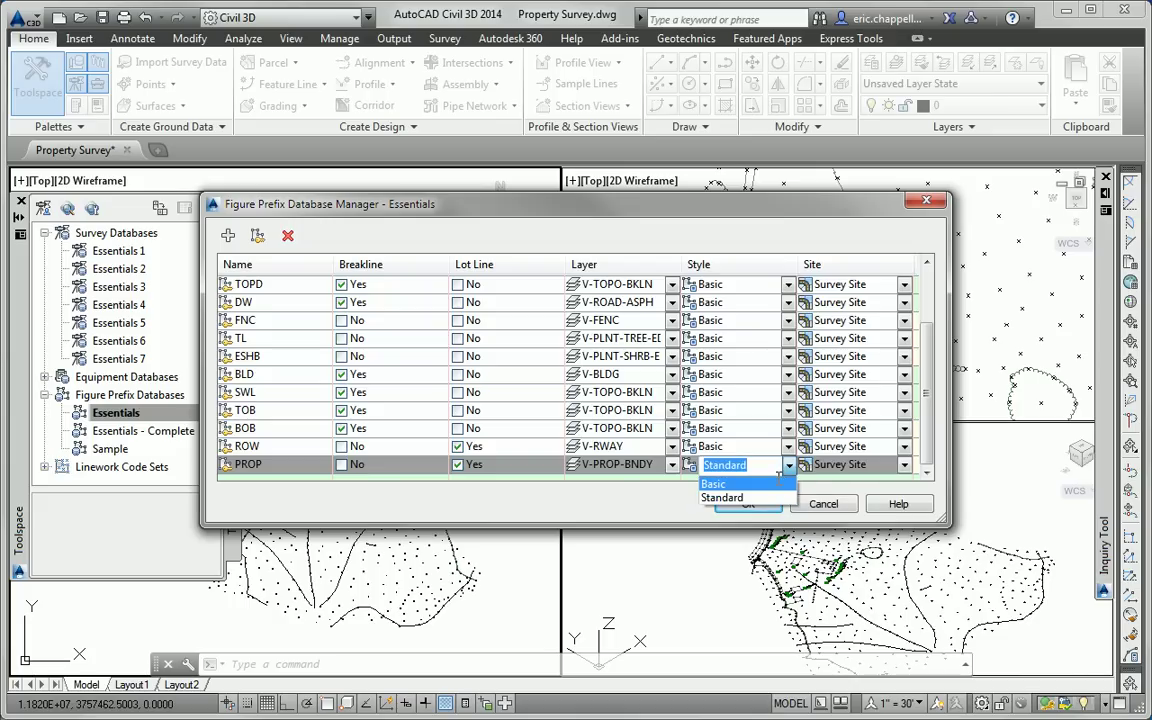
pyautogui.click(778, 484)
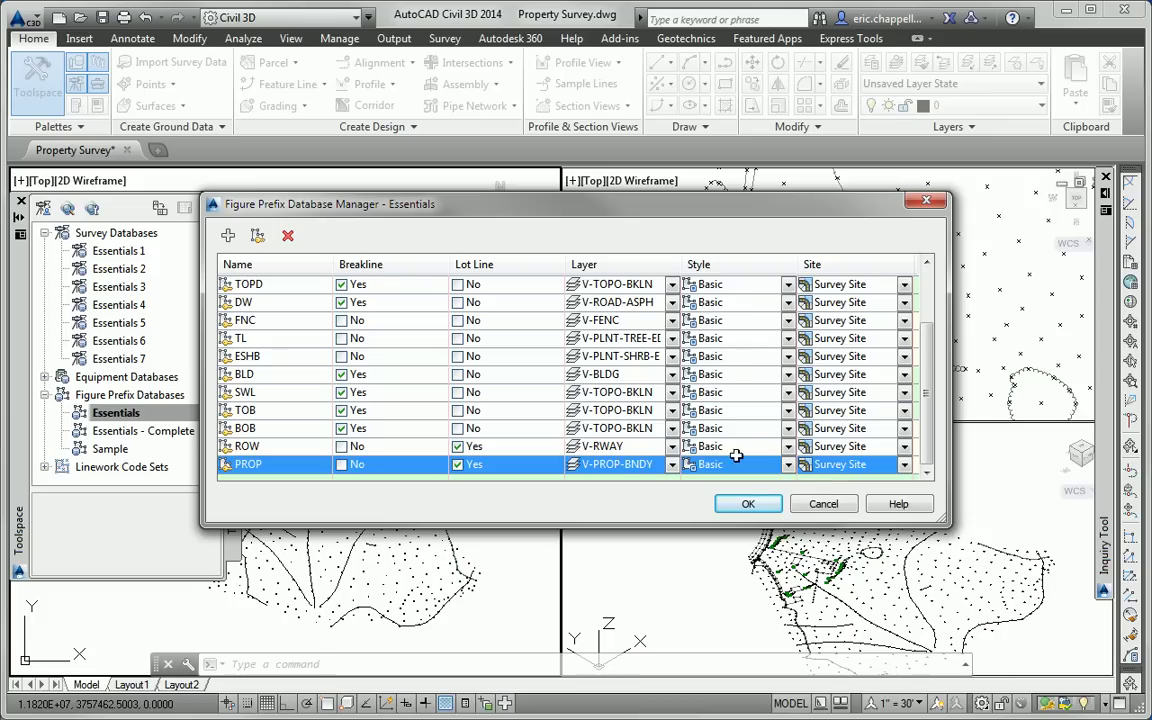
pyautogui.press('Delete')
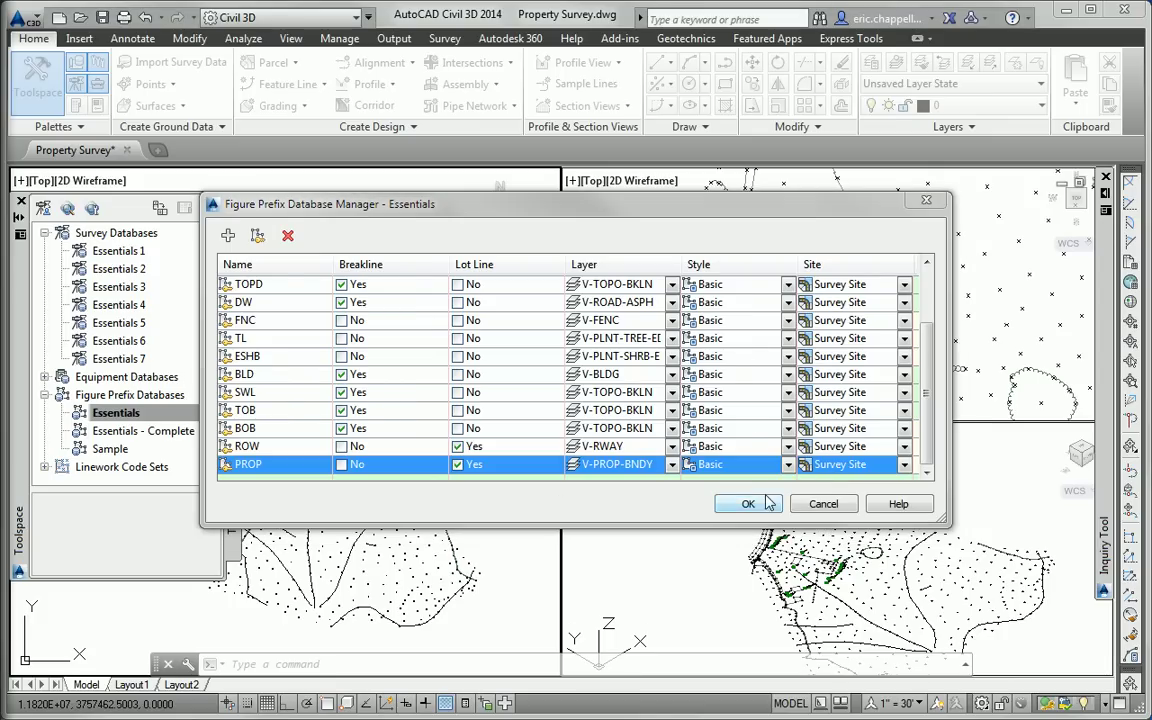
# Save the prefix changes and start importing a point file into the Essentials 6 survey database.
pyautogui.click(748, 504)
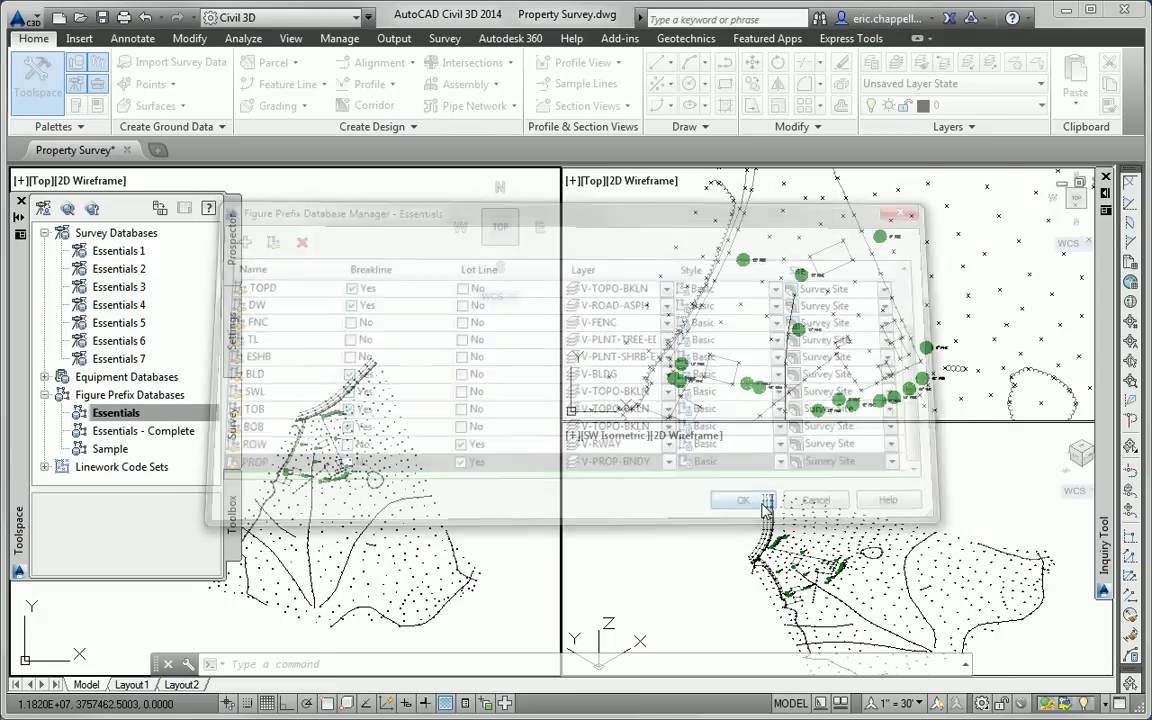
pyautogui.click(652, 306)
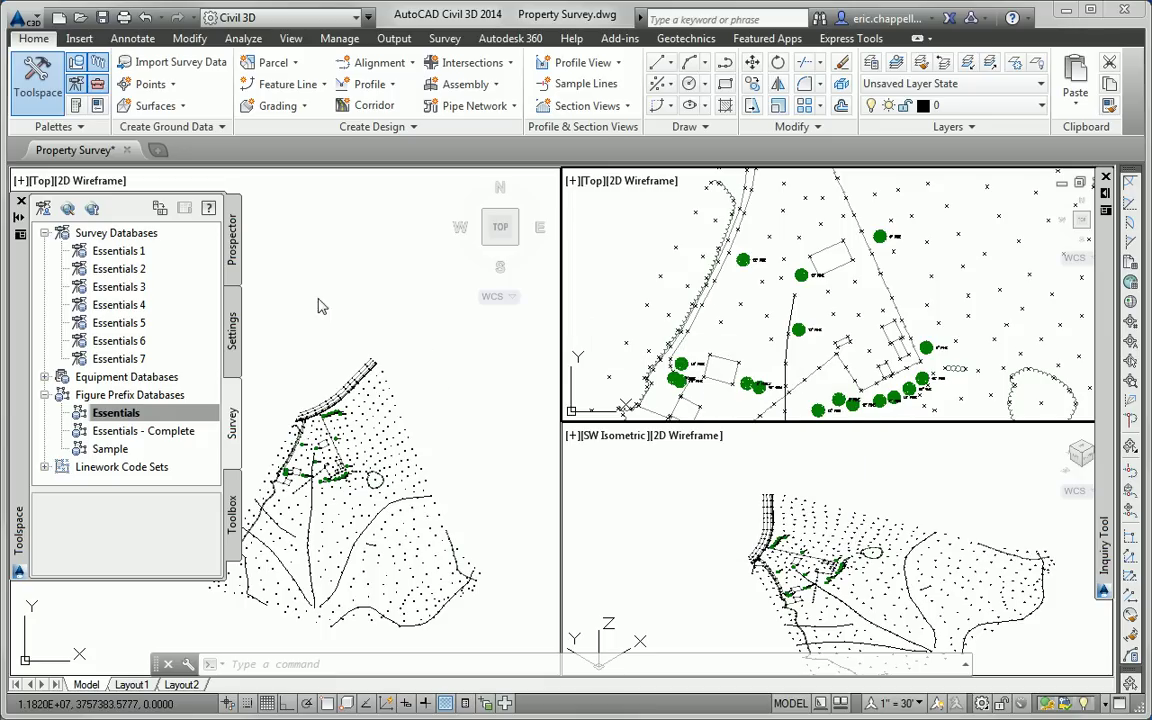
pyautogui.click(182, 65)
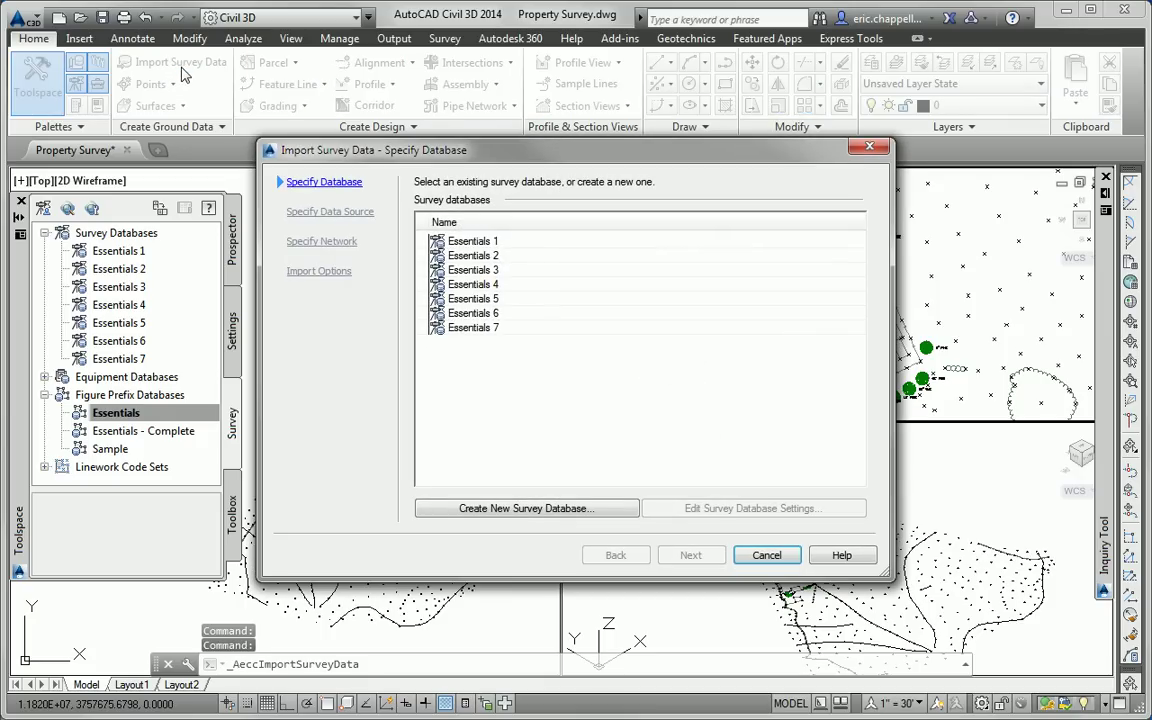
pyautogui.click(462, 314)
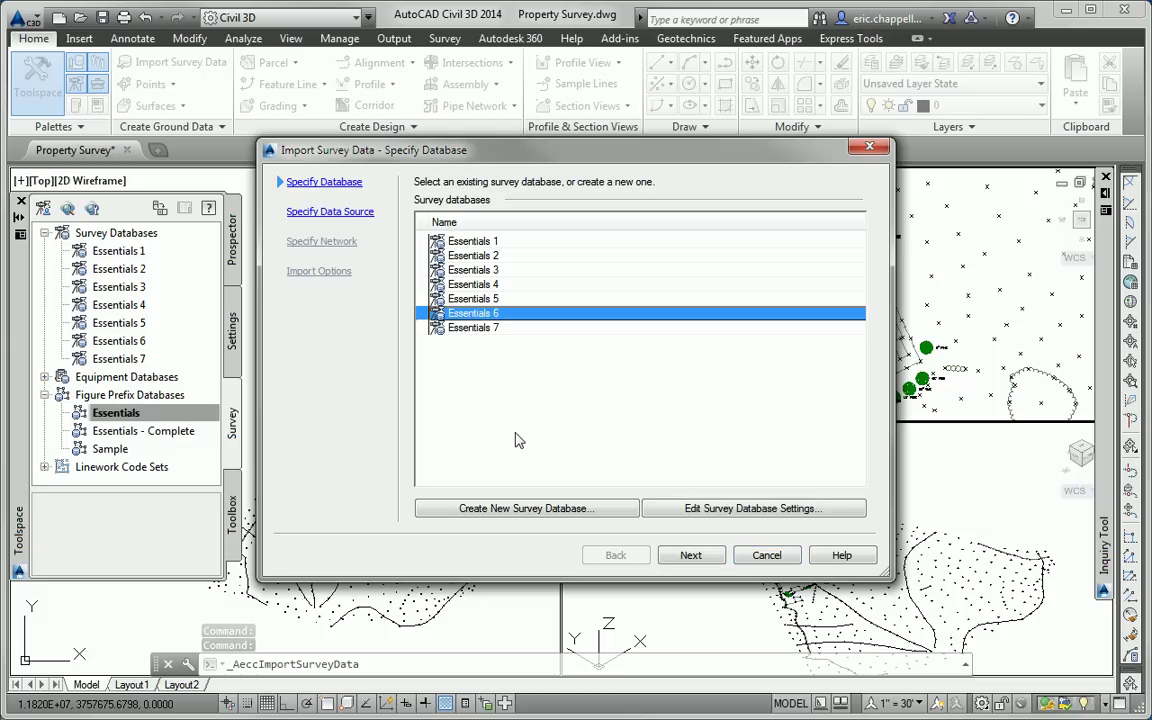
pyautogui.click(691, 555)
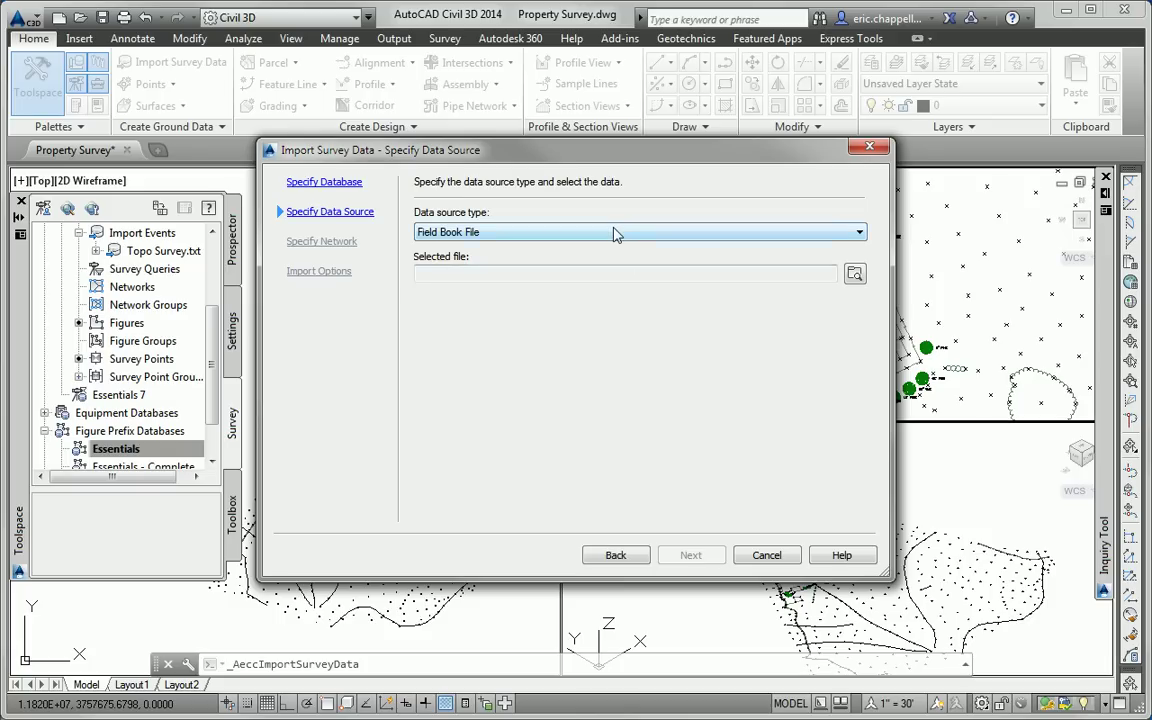
pyautogui.click(612, 232)
pyautogui.click(469, 274)
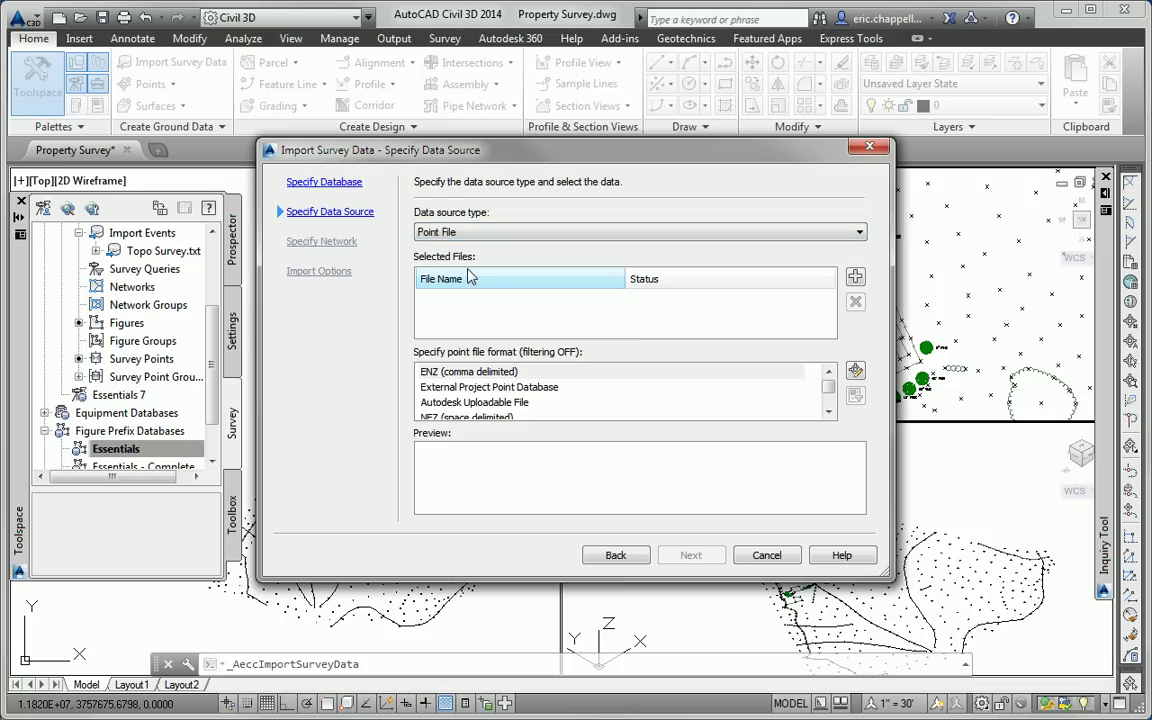
# Browse to C:\Civil 3D 2014 Essentials\Chapter 03 and select Property Survey.txt.
pyautogui.click(855, 278)
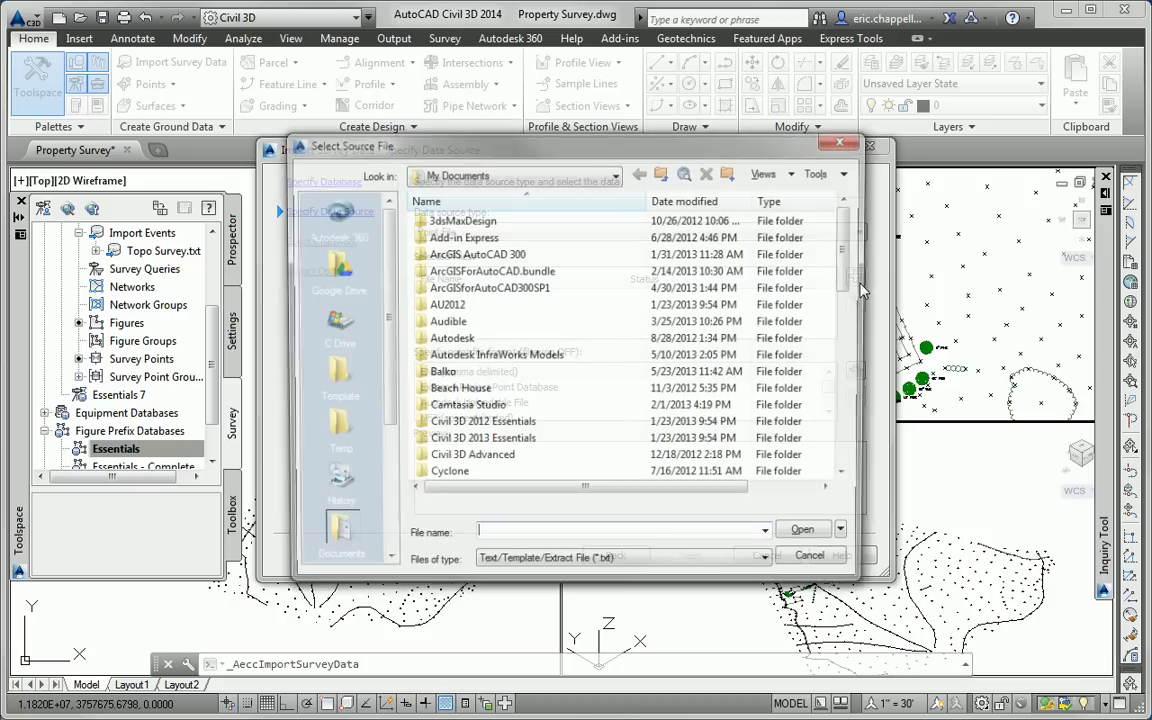
pyautogui.click(349, 343)
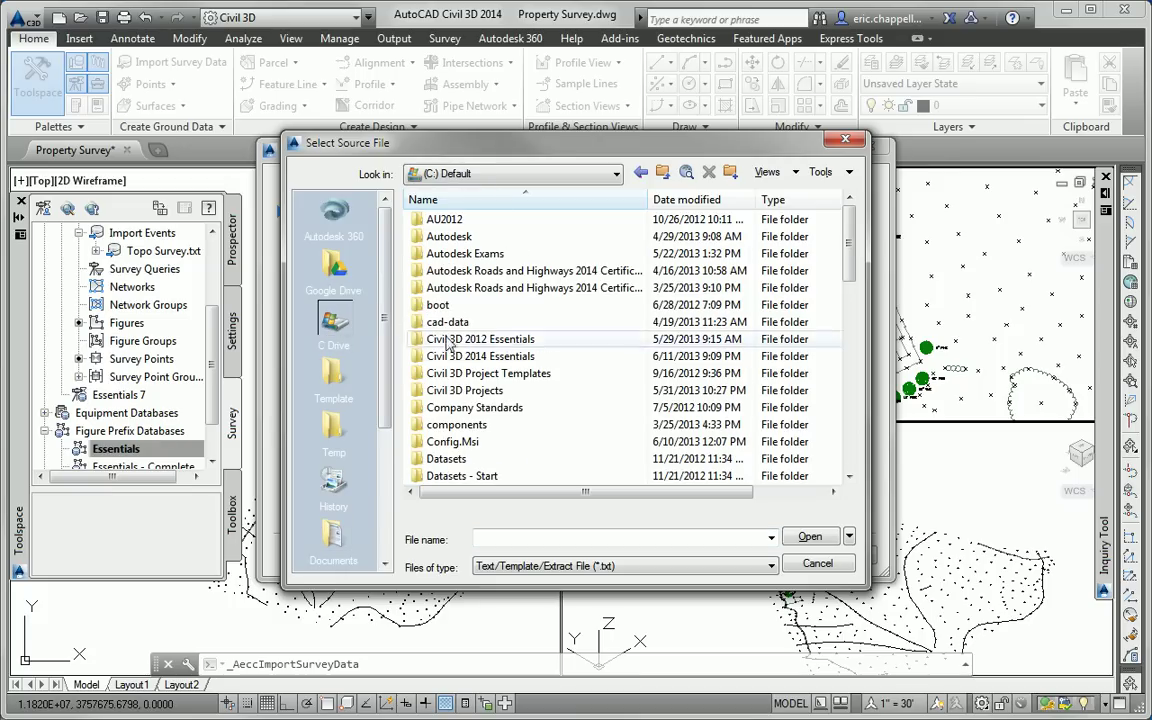
pyautogui.doubleClick(455, 339)
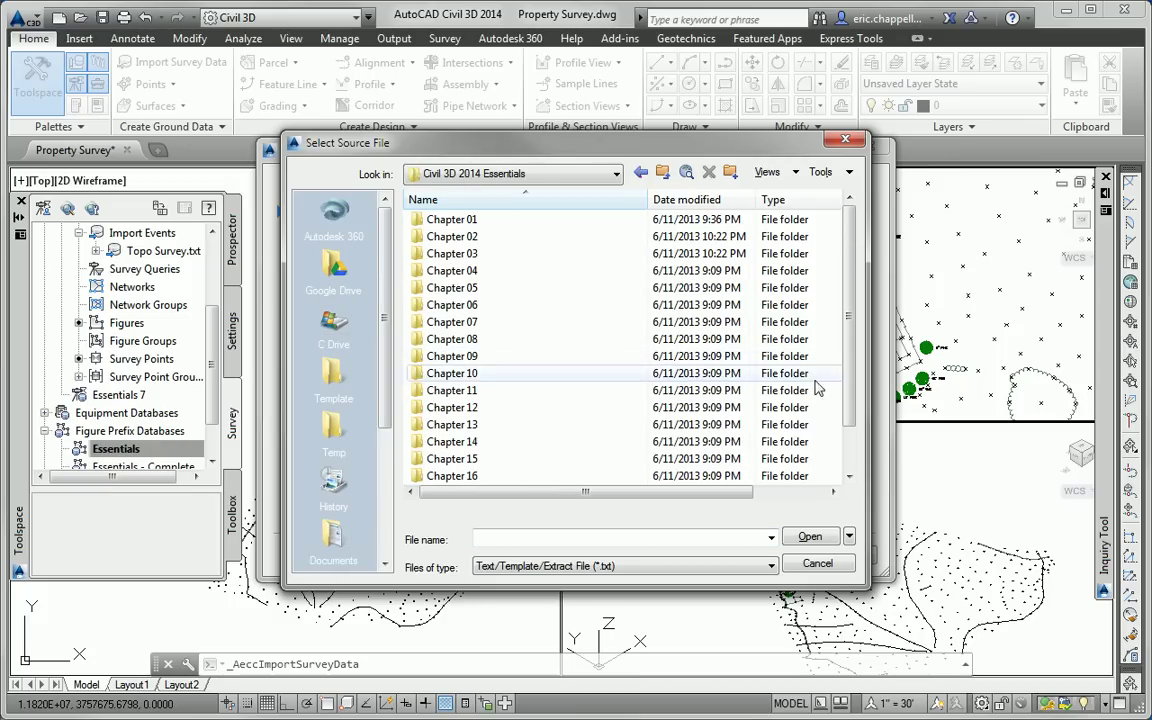
pyautogui.scroll(-1, 495, 340)
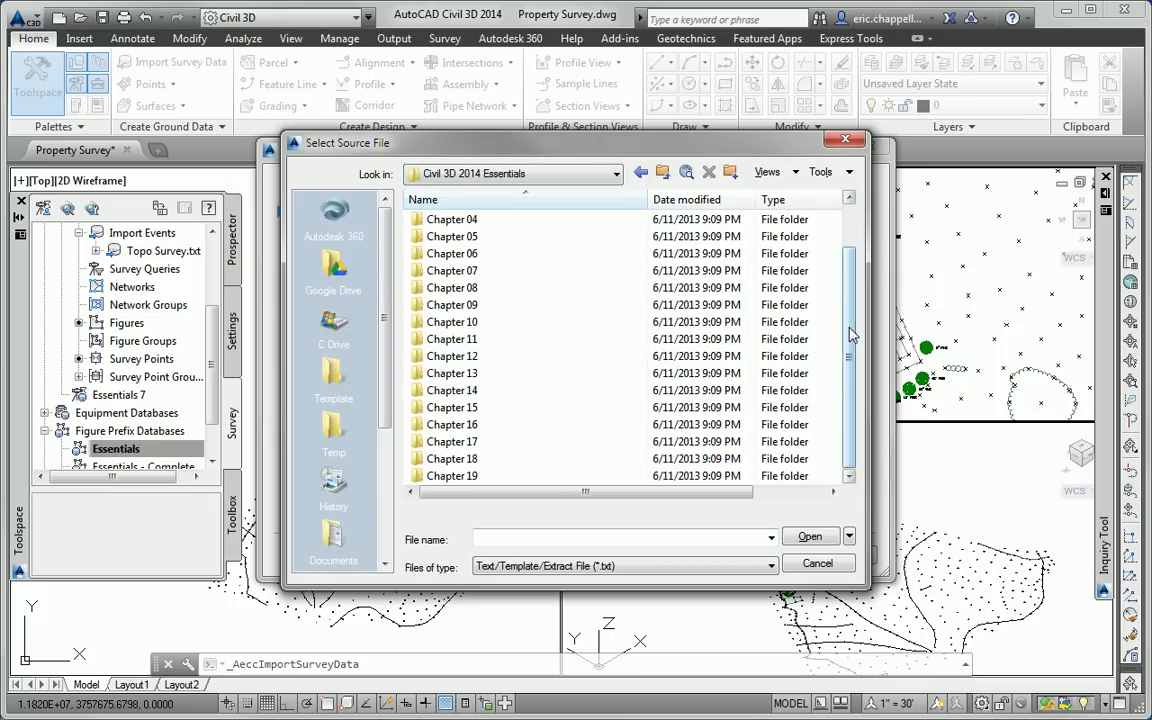
pyautogui.scroll(1, 495, 290)
pyautogui.doubleClick(452, 254)
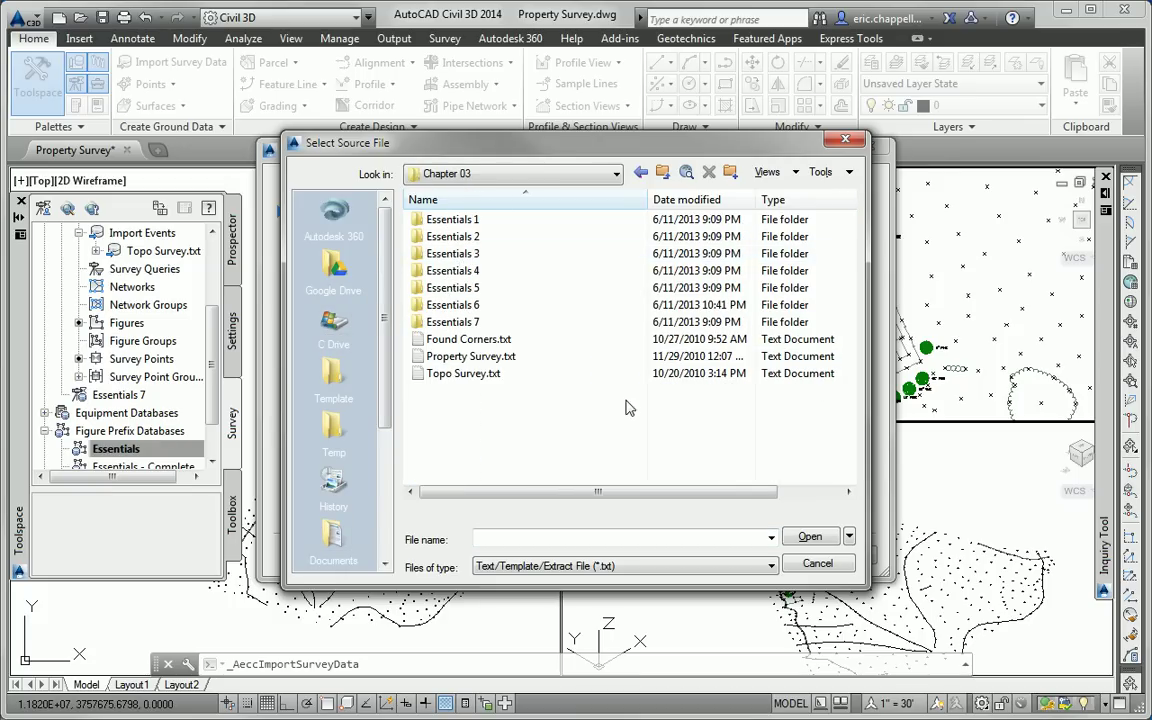
pyautogui.click(510, 362)
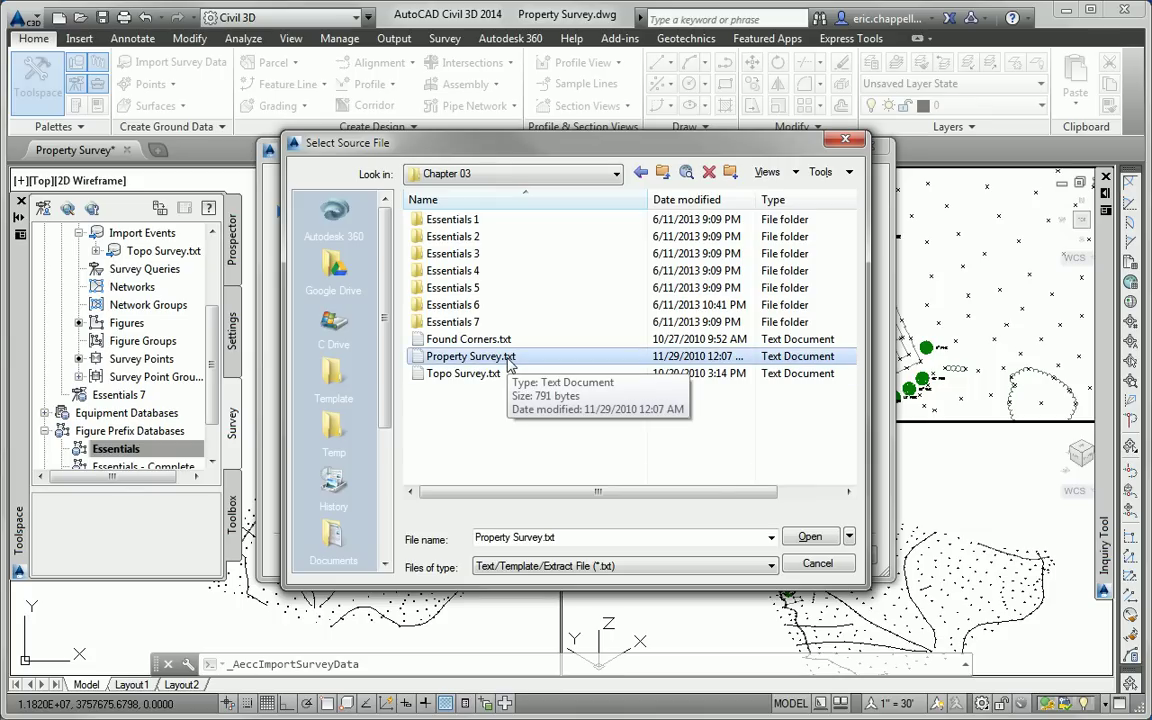
# Import Property Survey.txt as PNEZD (comma delimited) with linework processing enabled, skipping the network.
pyautogui.click(807, 538)
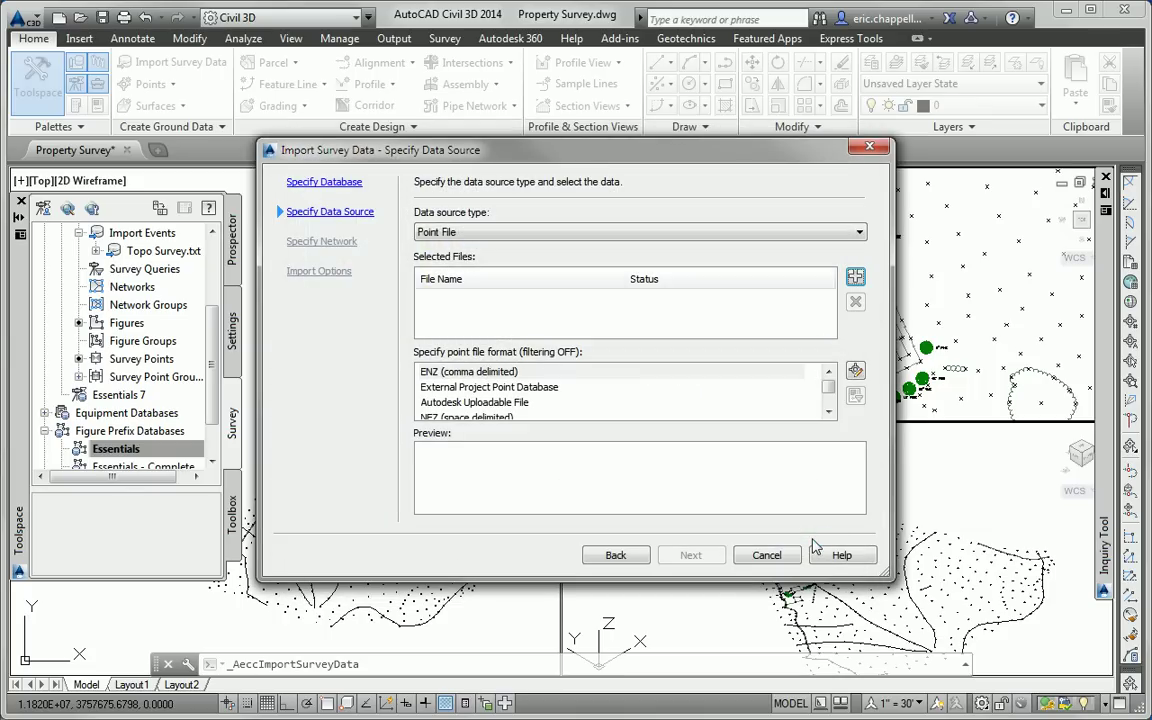
pyautogui.scroll(-3, 833, 410)
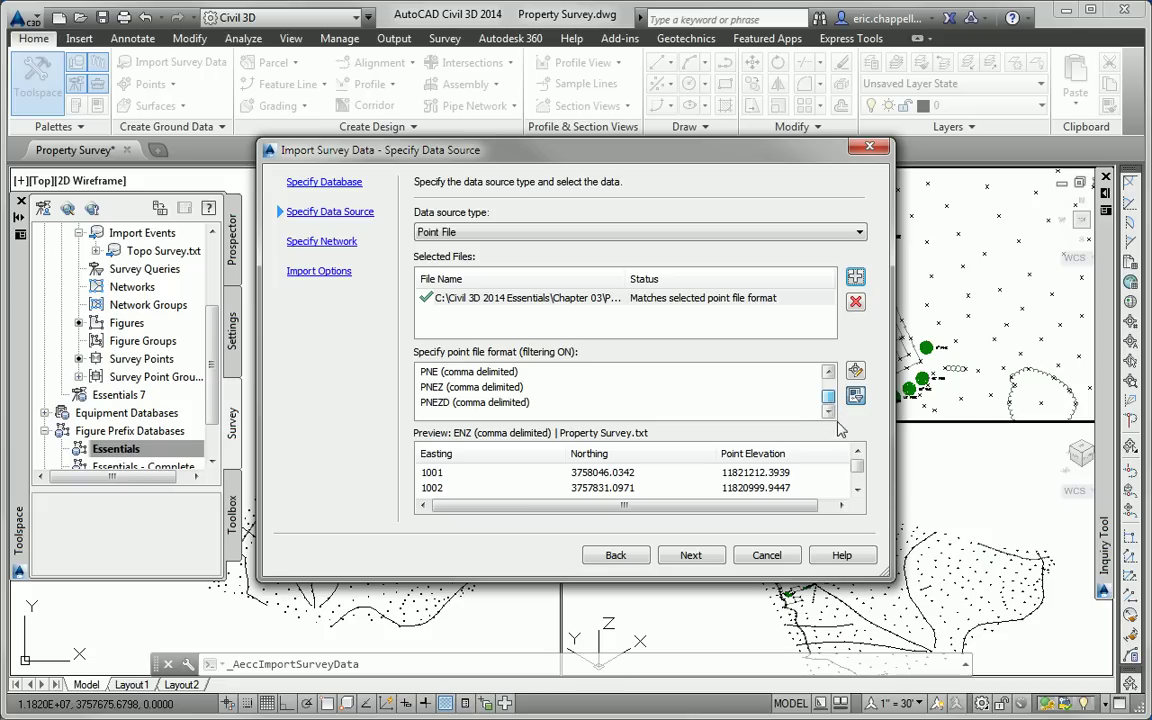
pyautogui.click(490, 403)
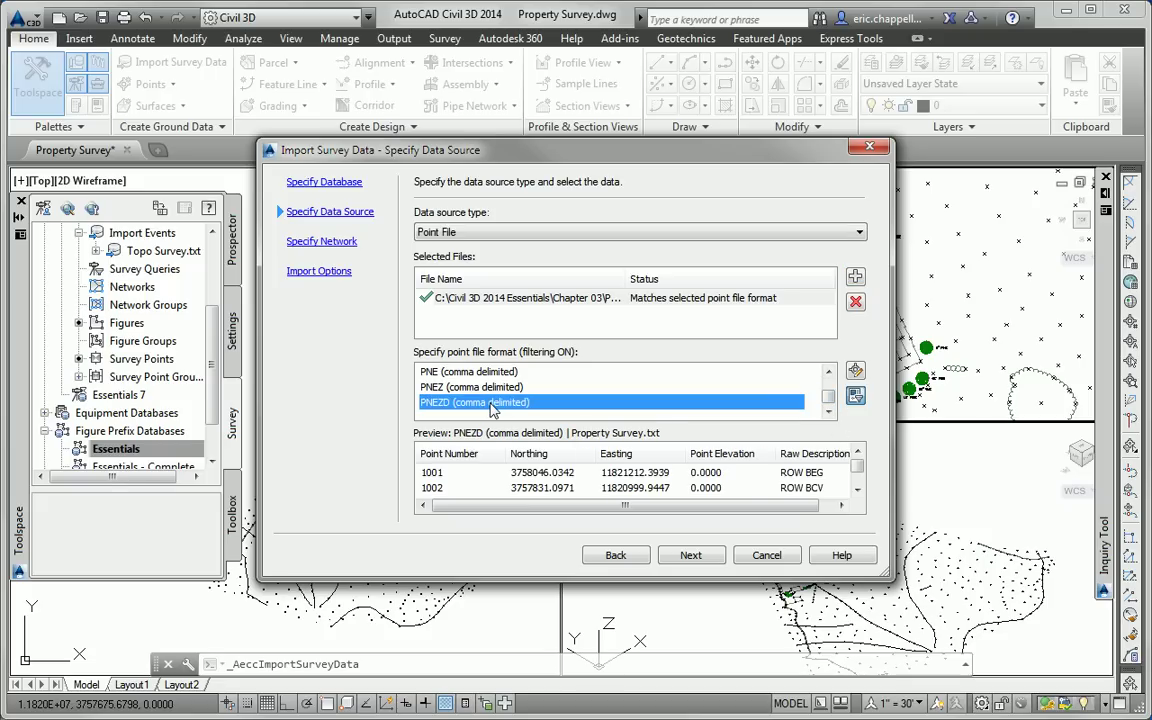
pyautogui.click(690, 555)
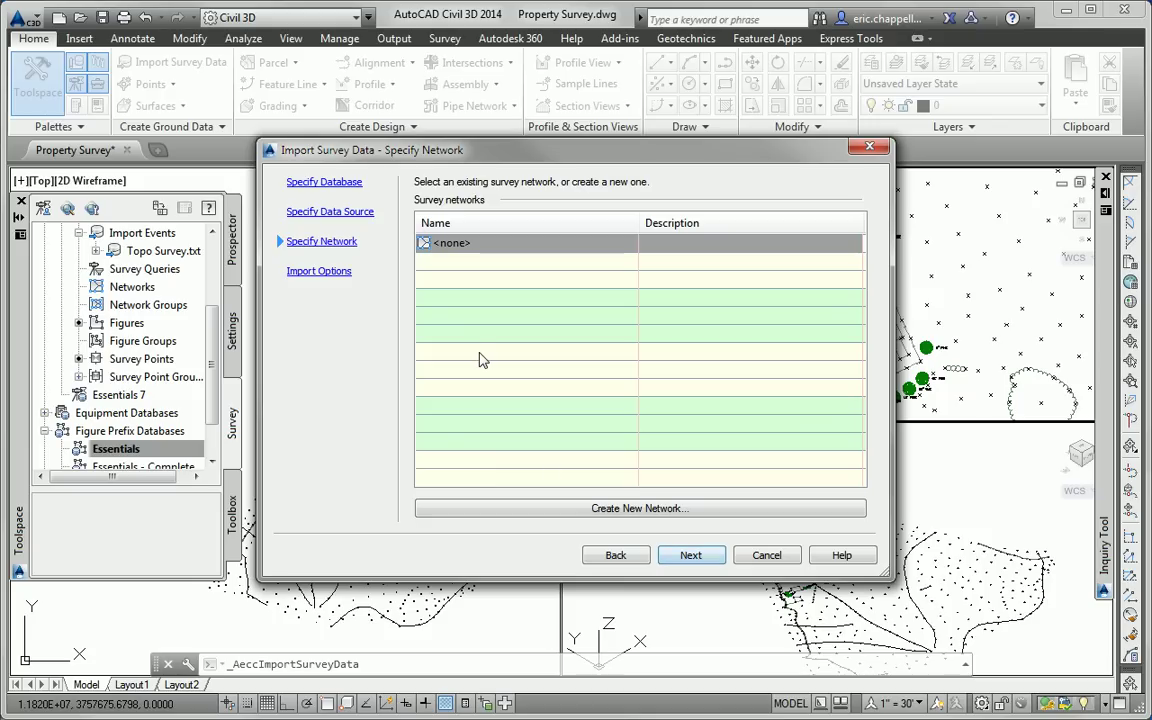
pyautogui.click(690, 555)
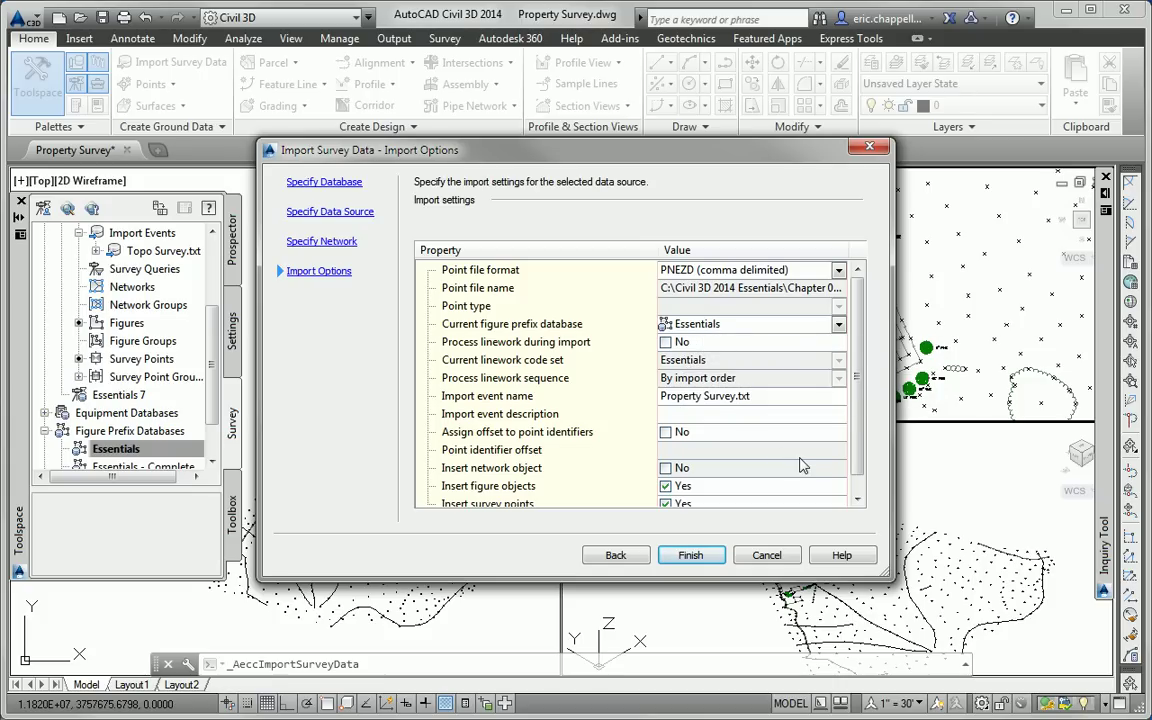
pyautogui.click(666, 342)
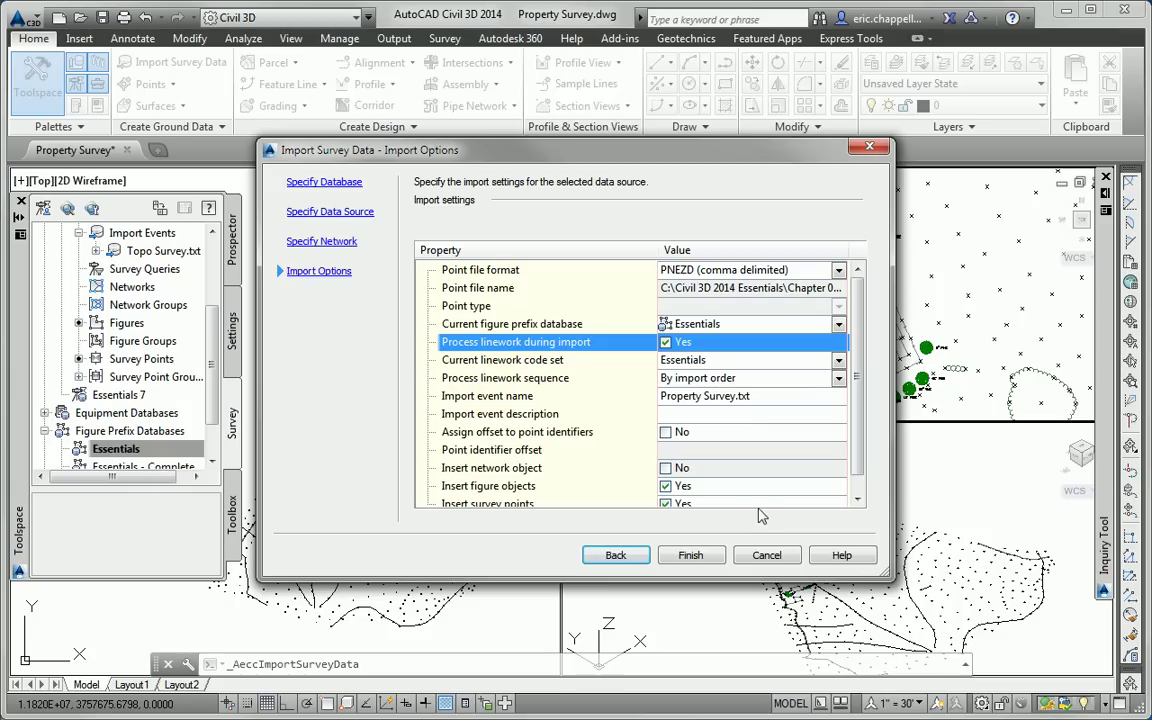
pyautogui.click(692, 556)
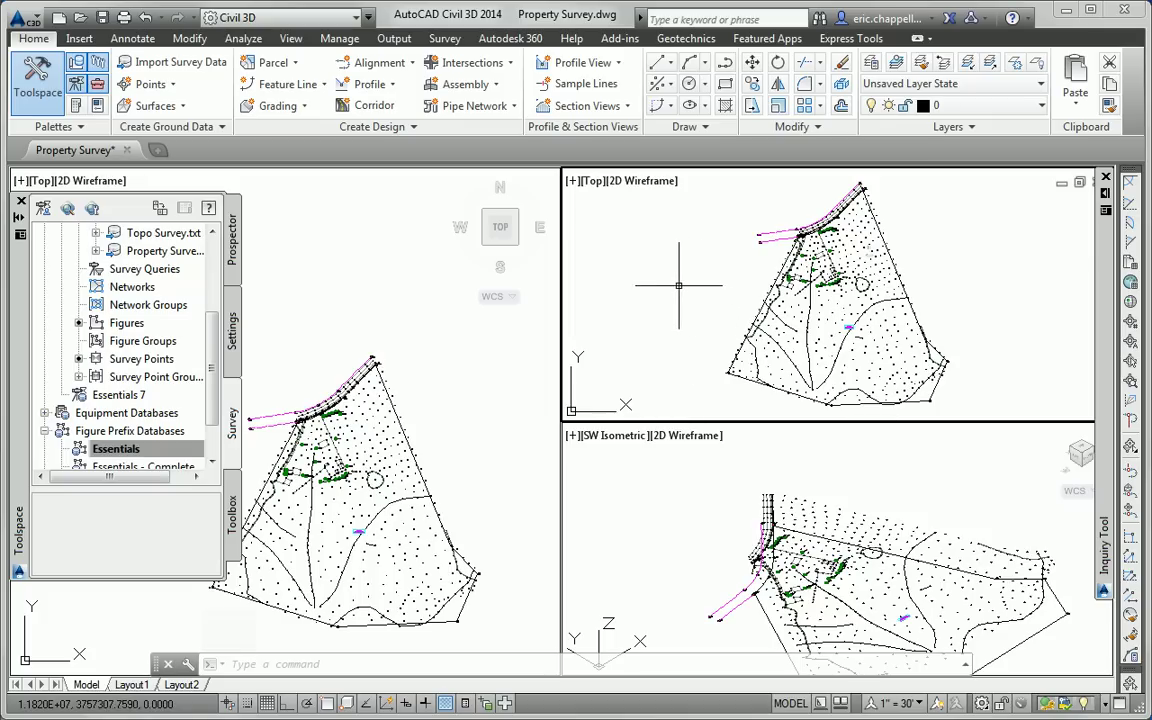
# Pan the site view and select the parcel by its label.
pyautogui.moveTo(711, 293); pyautogui.dragTo(678, 284, button='middle')
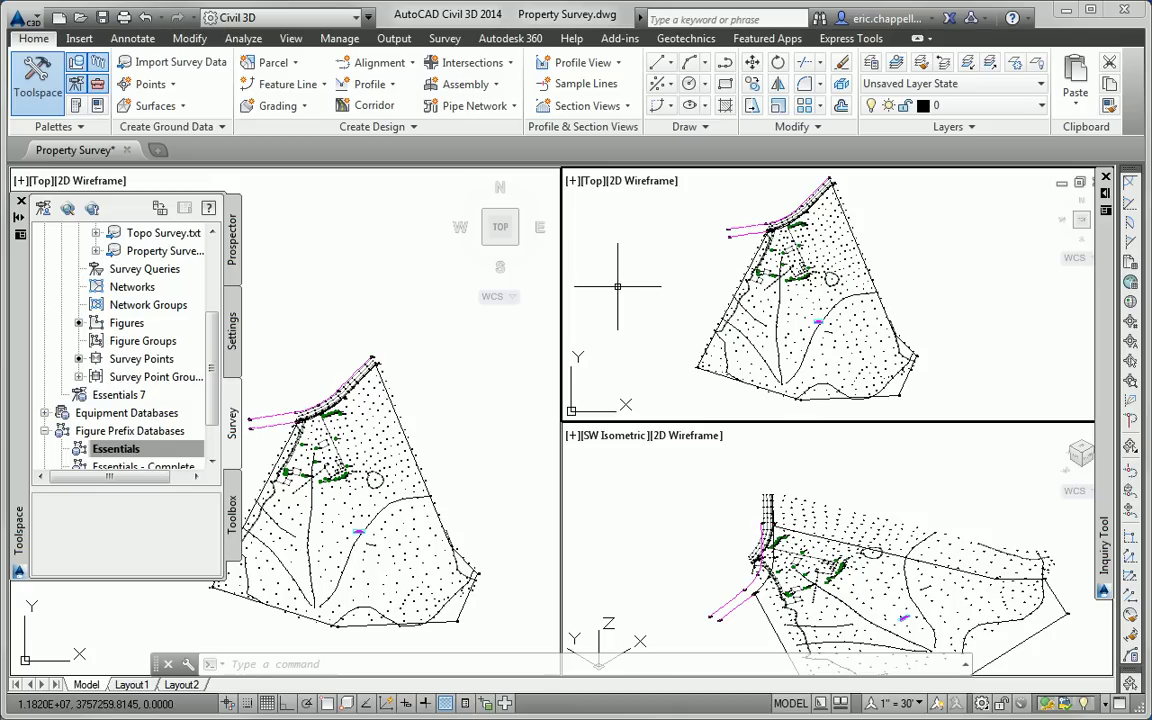
pyautogui.moveTo(606, 270); pyautogui.dragTo(570, 265, button='middle')
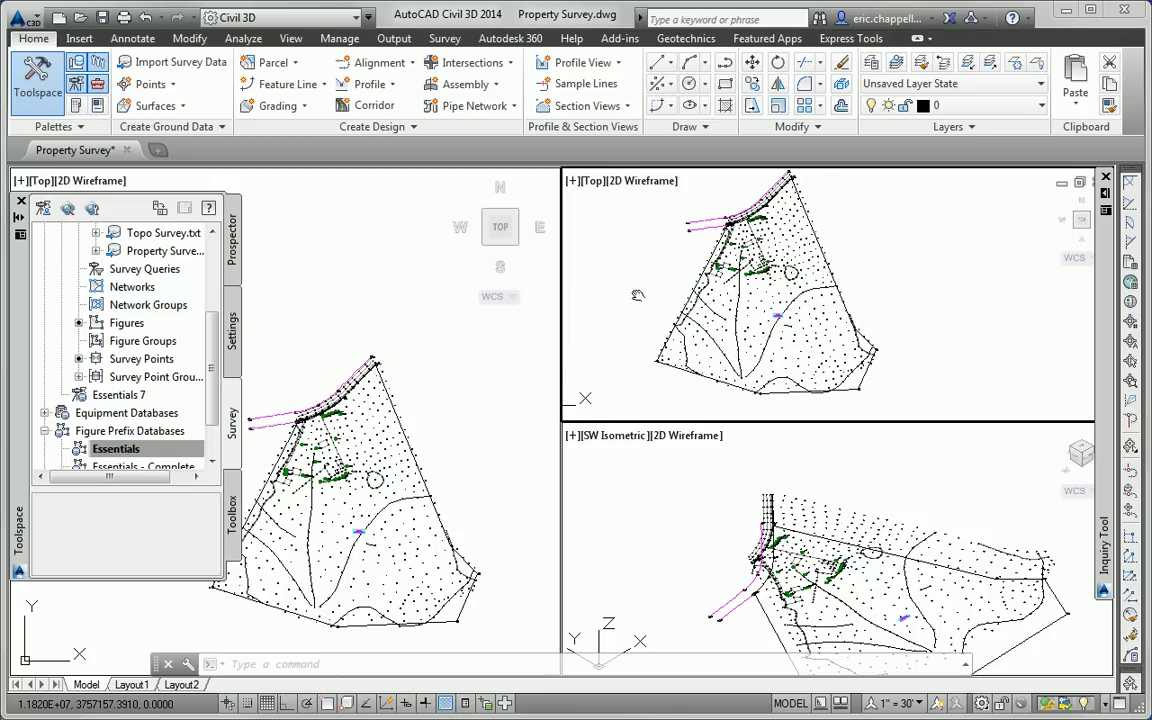
pyautogui.scroll(4, 773, 314)
pyautogui.click(773, 314)
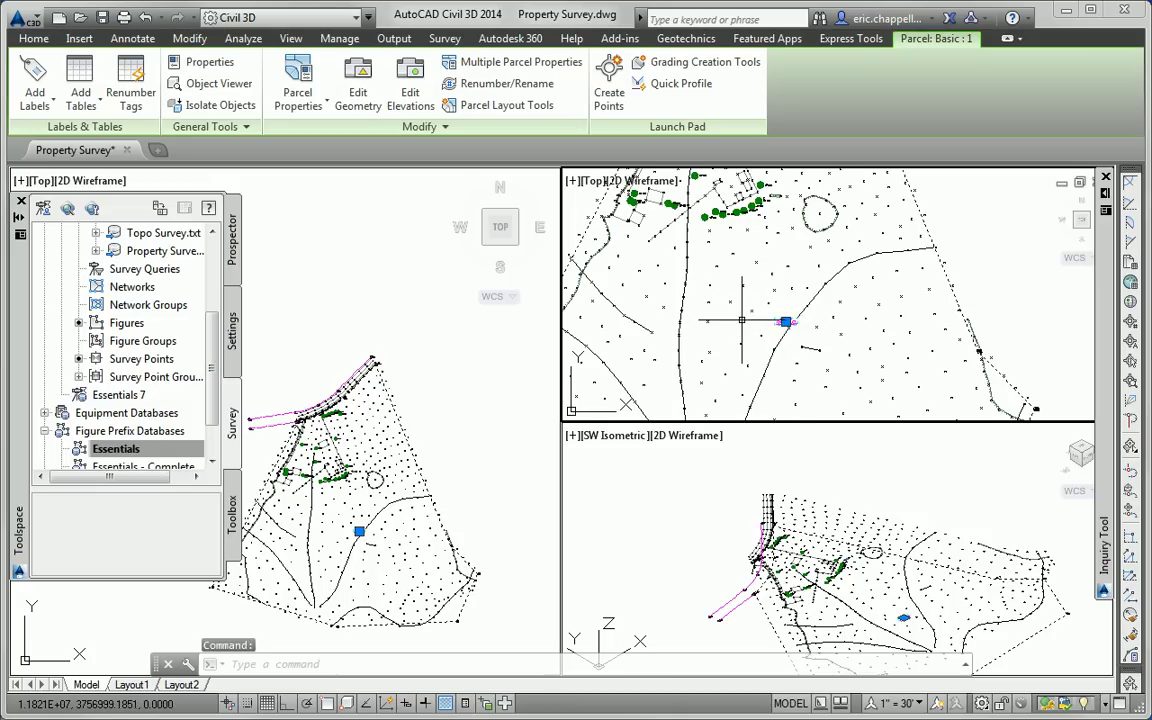
pyautogui.scroll(-5, 760, 312)
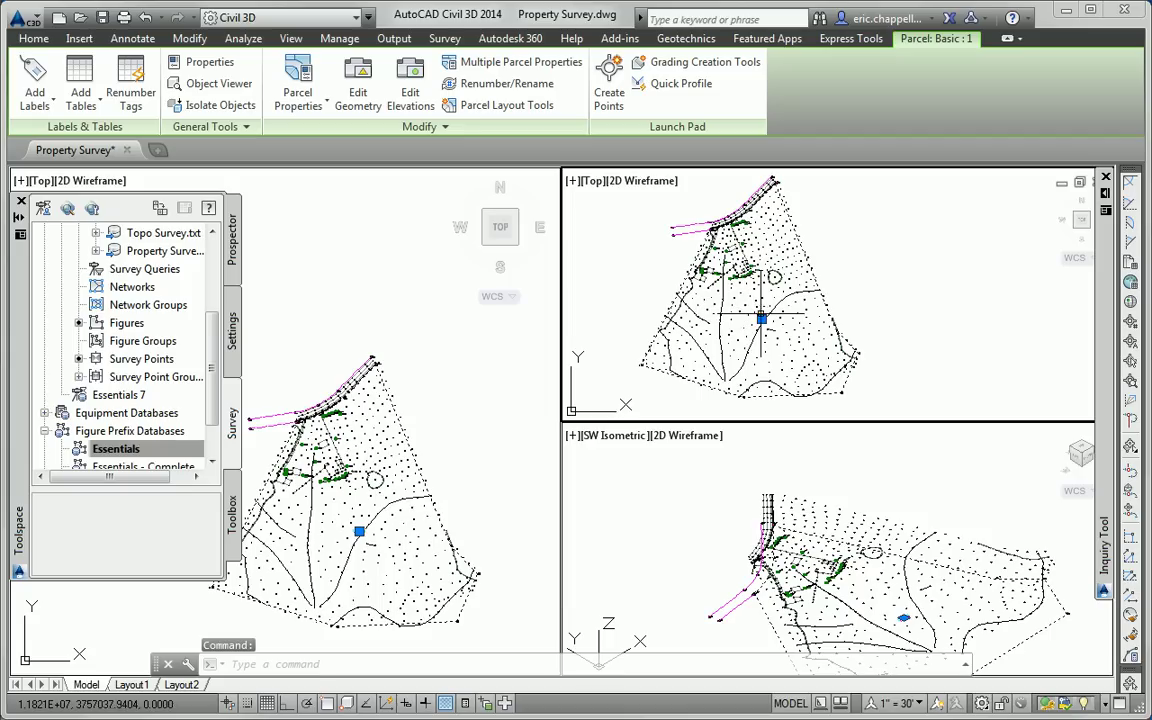
pyautogui.doubleClick(686, 282)
pyautogui.press('Escape')
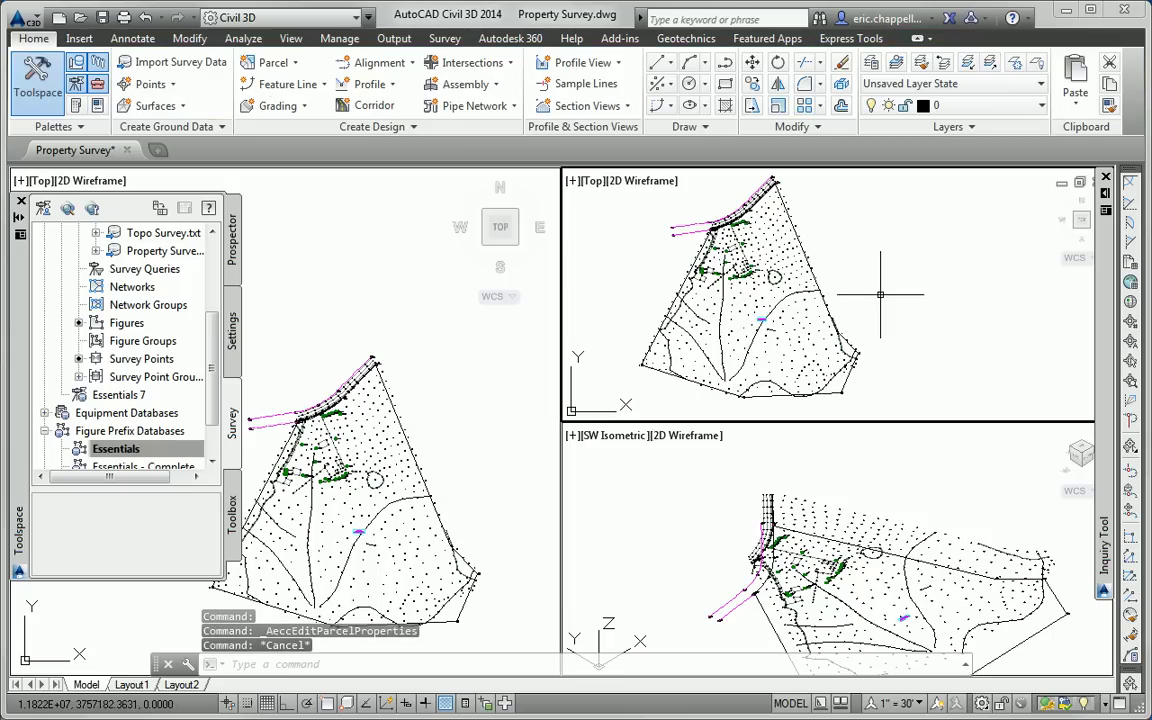
# Change the Basic : 1 parcel's object style to Property in Parcel Properties.
pyautogui.click(762, 319)
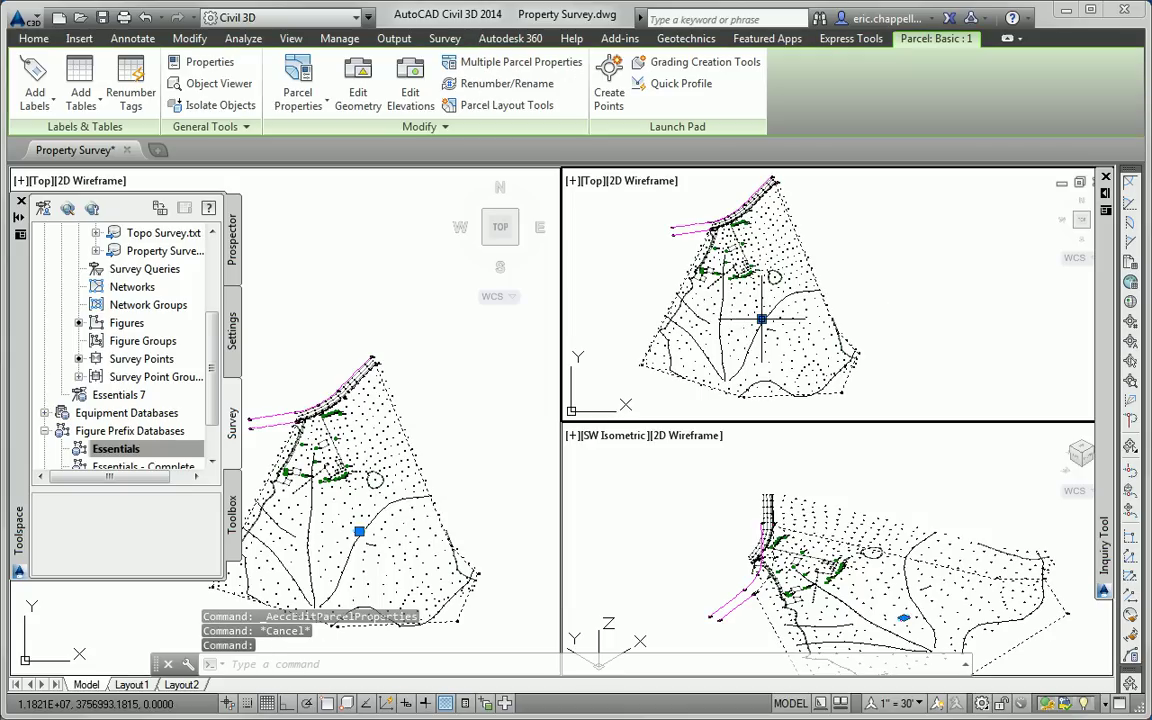
pyautogui.click(296, 68)
pyautogui.click(300, 392)
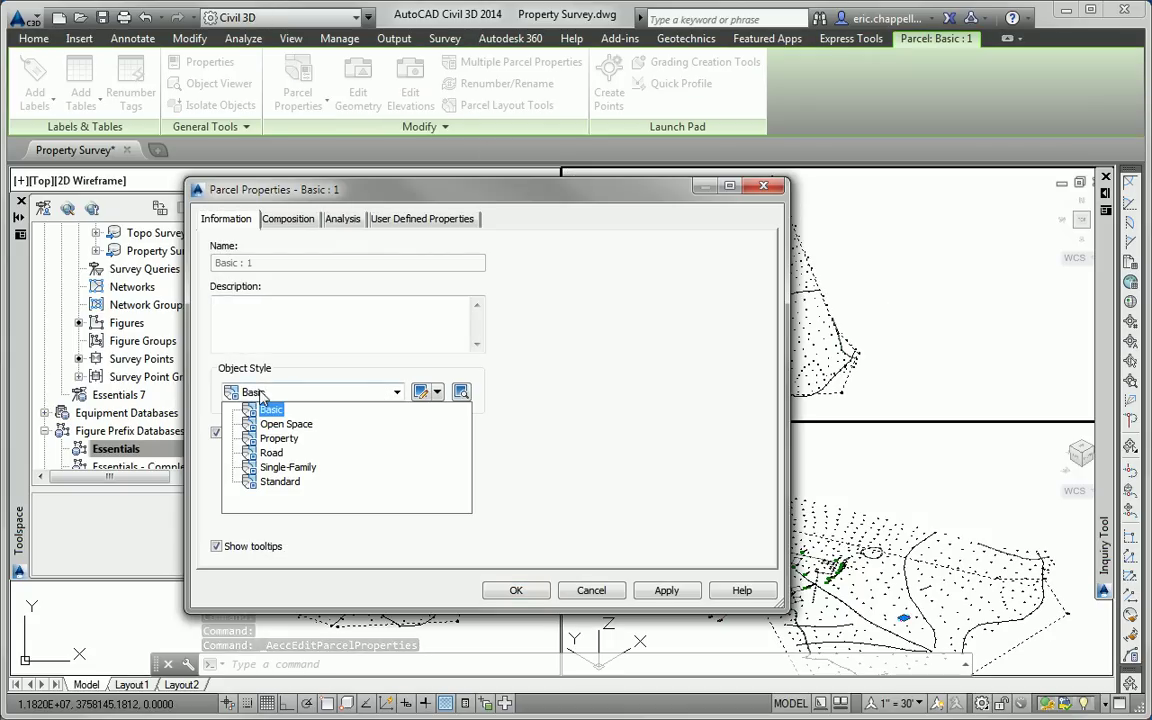
pyautogui.click(279, 439)
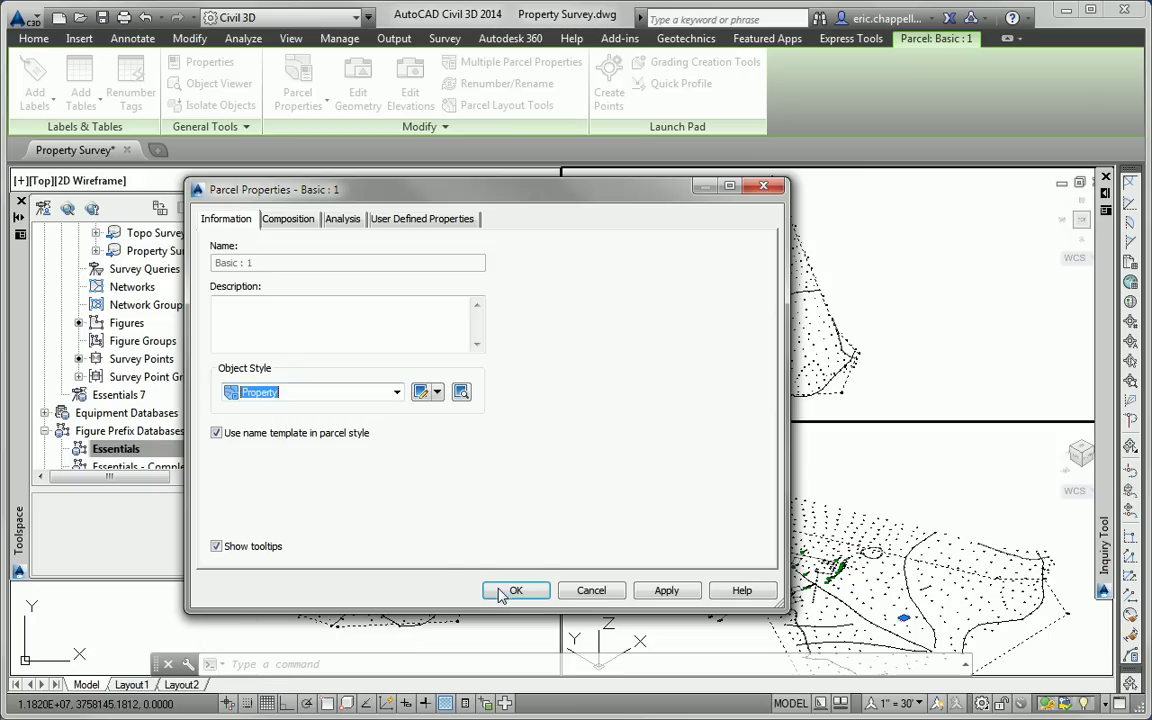
pyautogui.click(514, 589)
pyautogui.press('Escape')
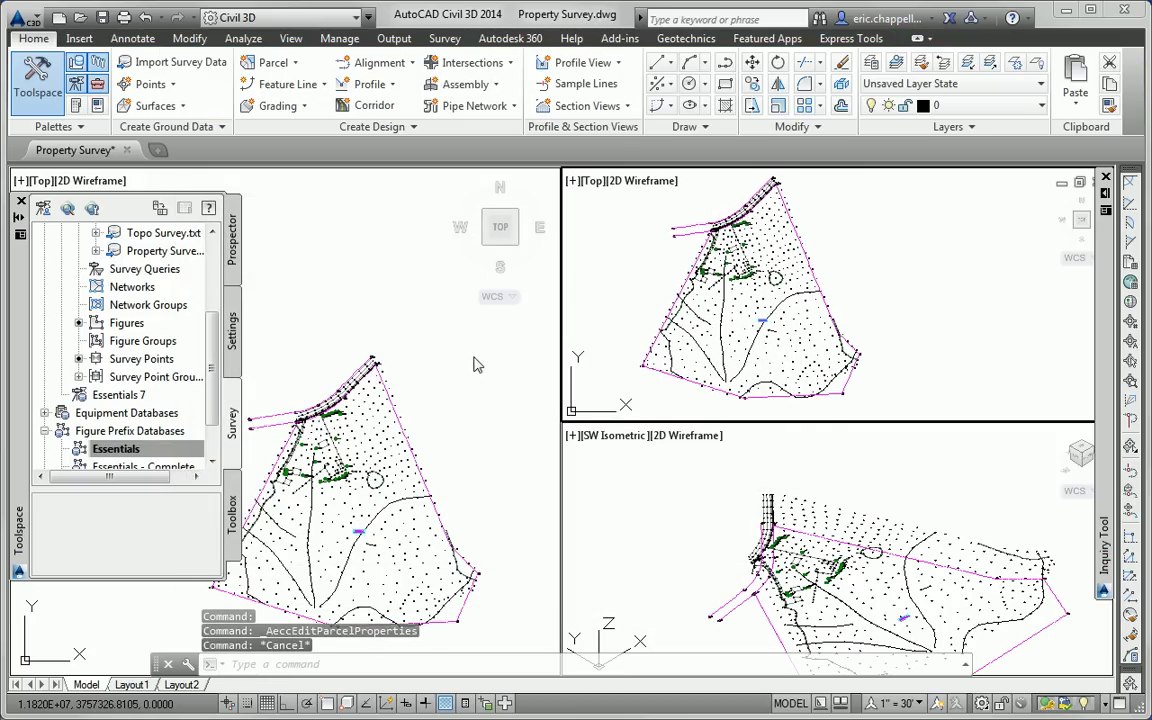
pyautogui.scroll(6, 656, 219)
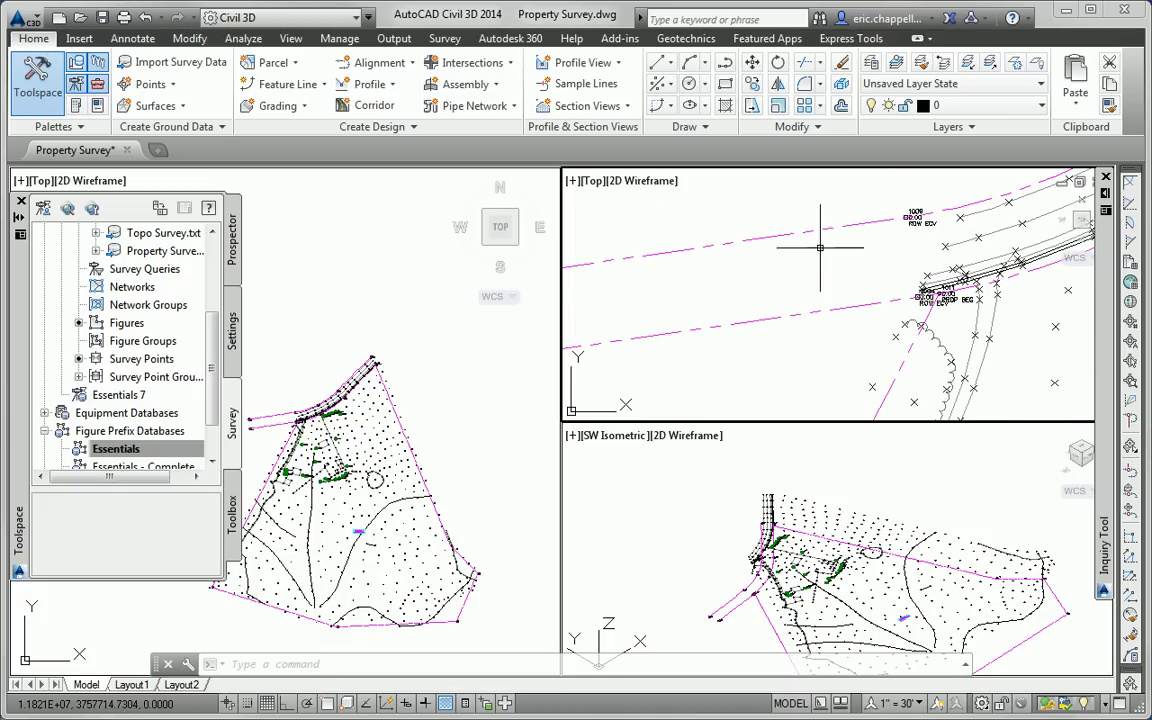
pyautogui.scroll(-5, 725, 320)
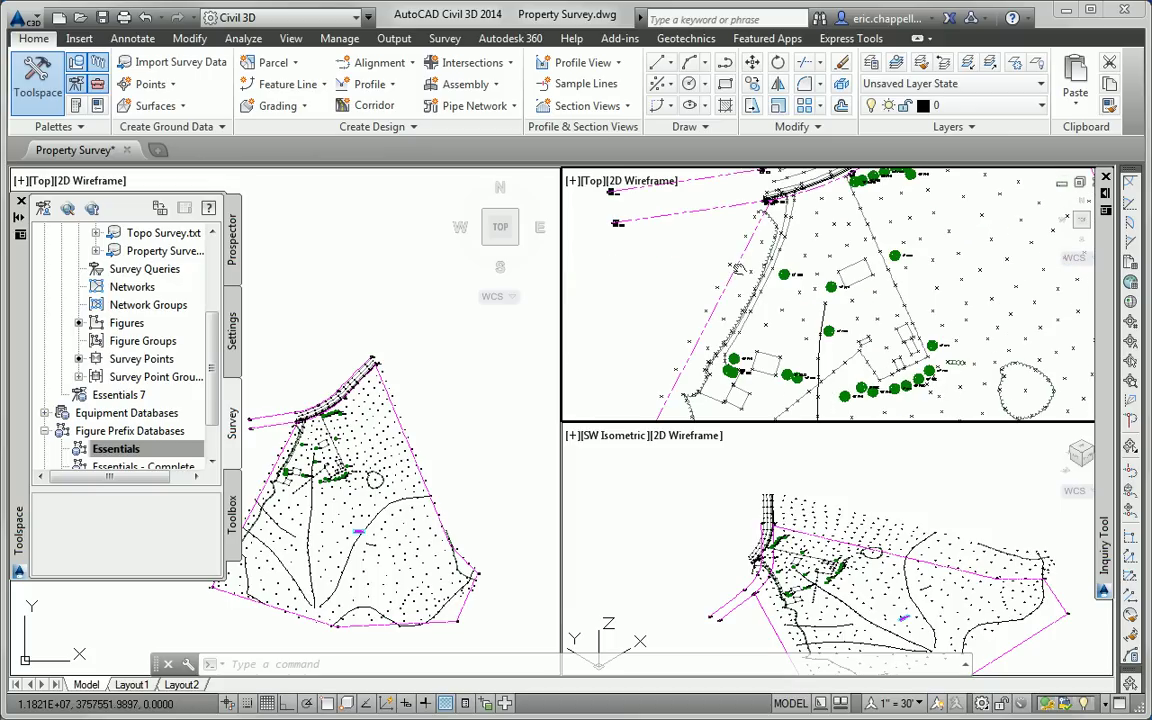
pyautogui.scroll(8, 720, 300)
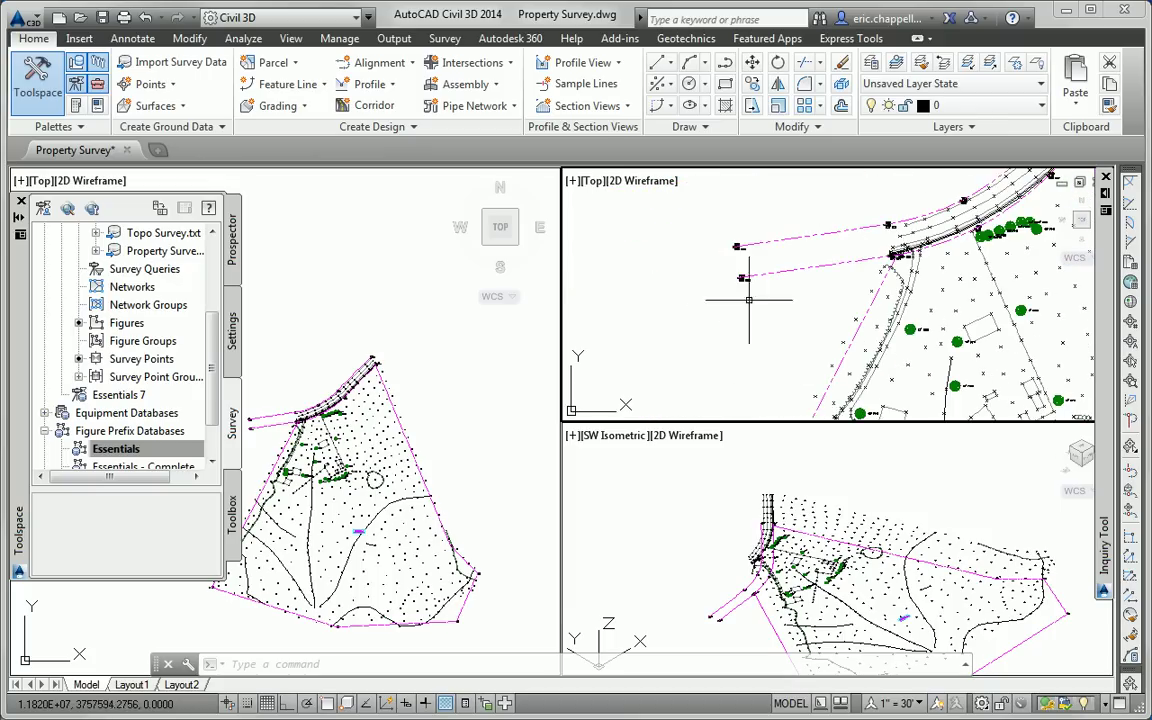
pyautogui.scroll(3, 750, 282)
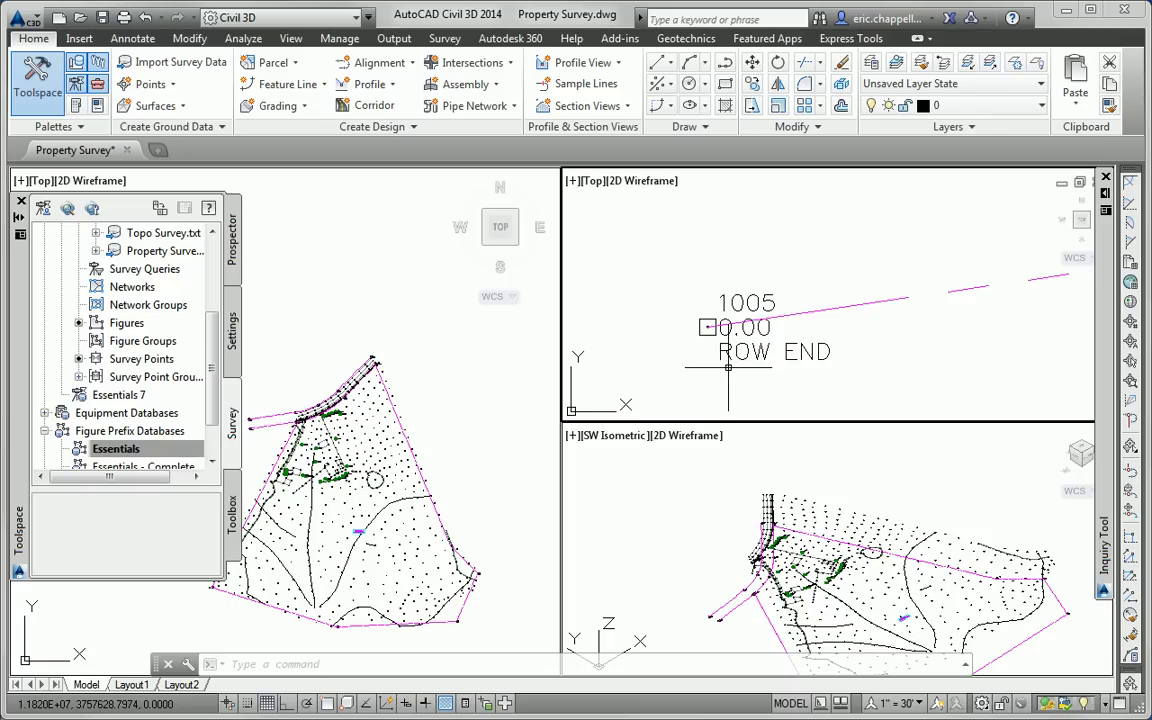
pyautogui.scroll(-3, 734, 369)
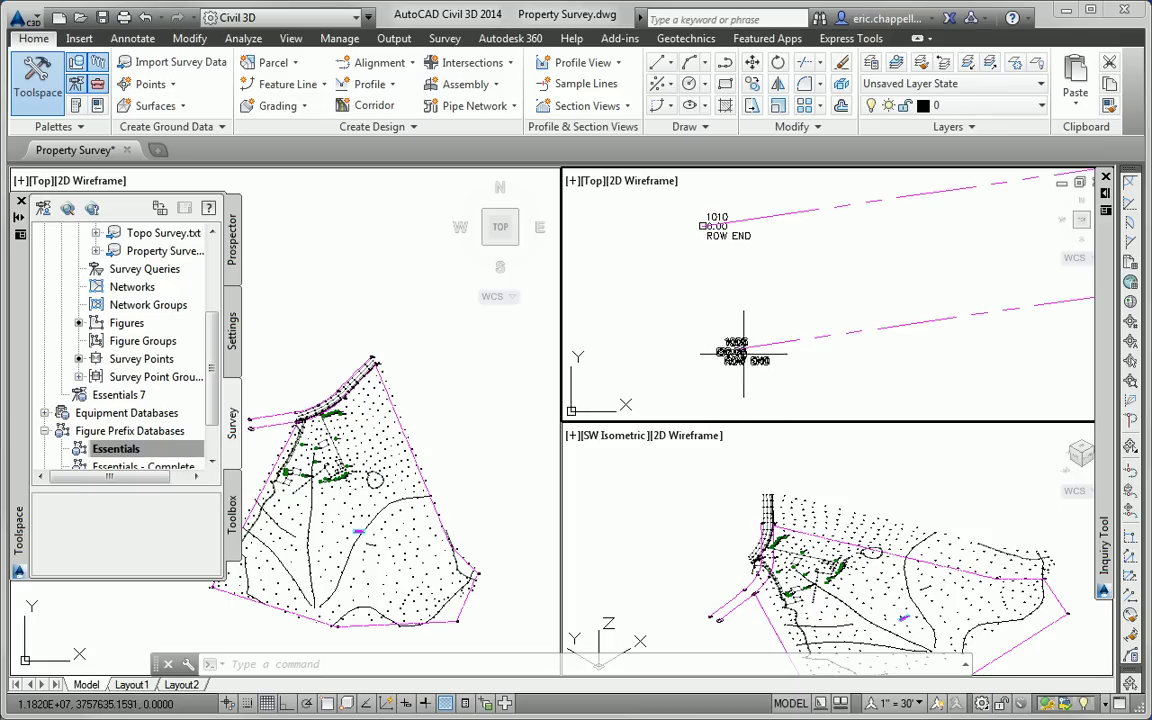
pyautogui.scroll(-3, 770, 340)
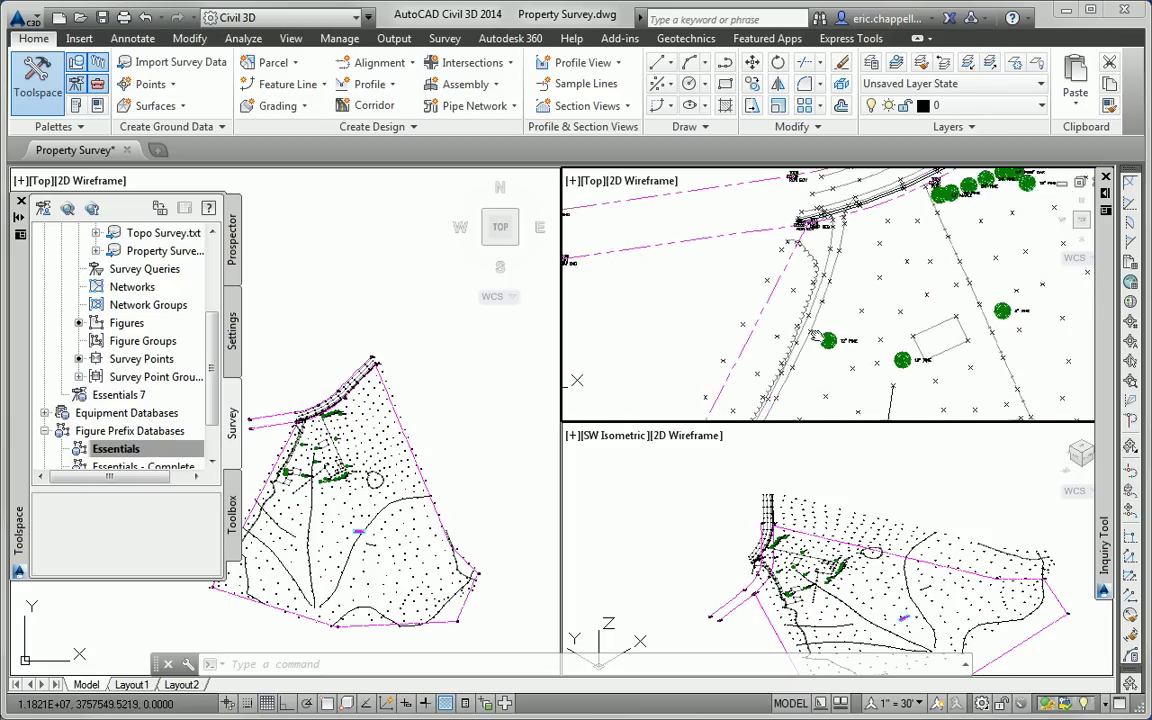
pyautogui.scroll(-3, 744, 321)
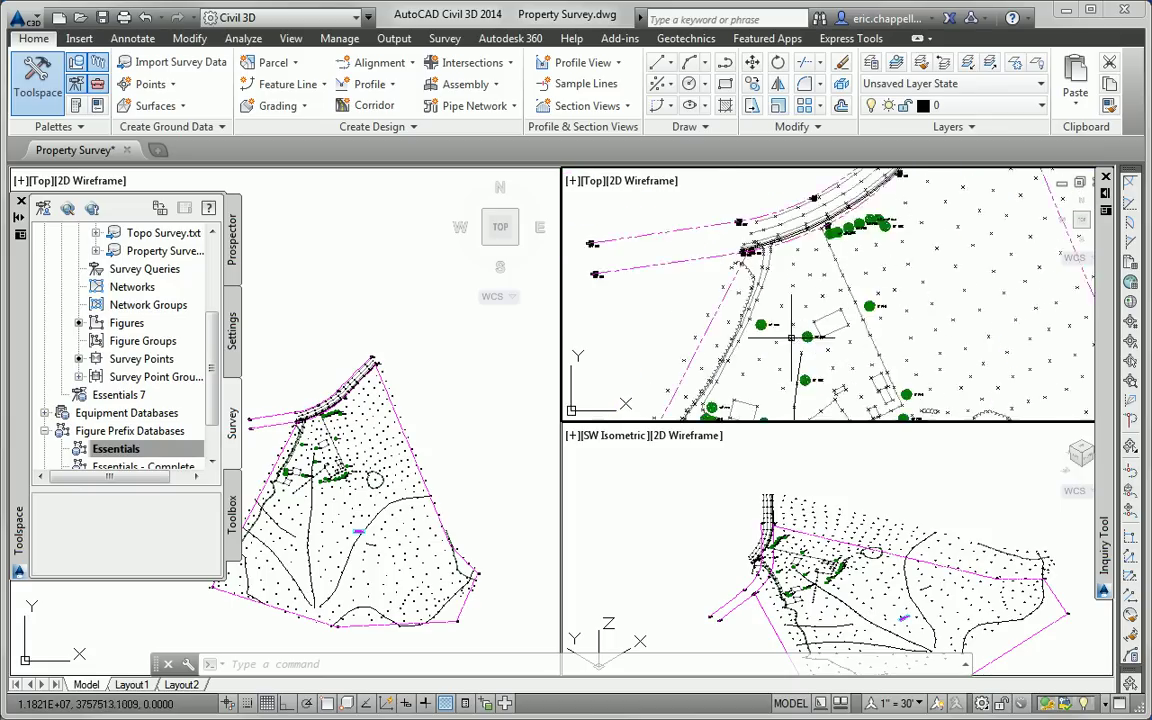
pyautogui.scroll(6, 668, 296)
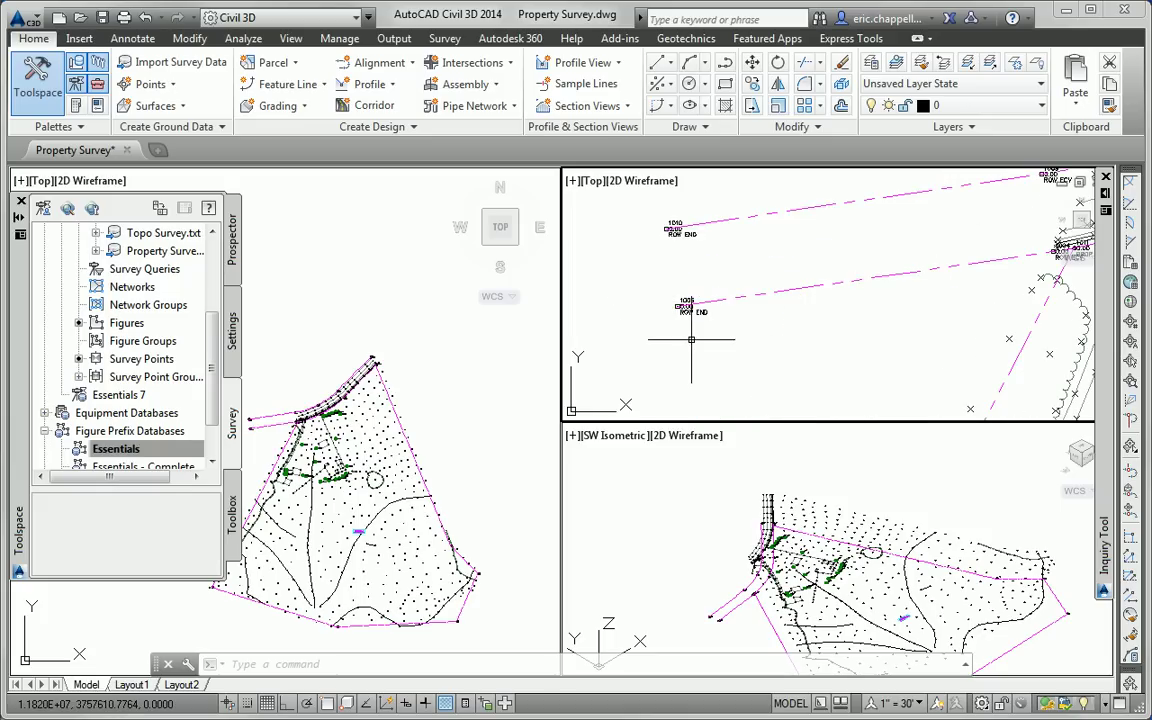
pyautogui.scroll(-5, 676, 325)
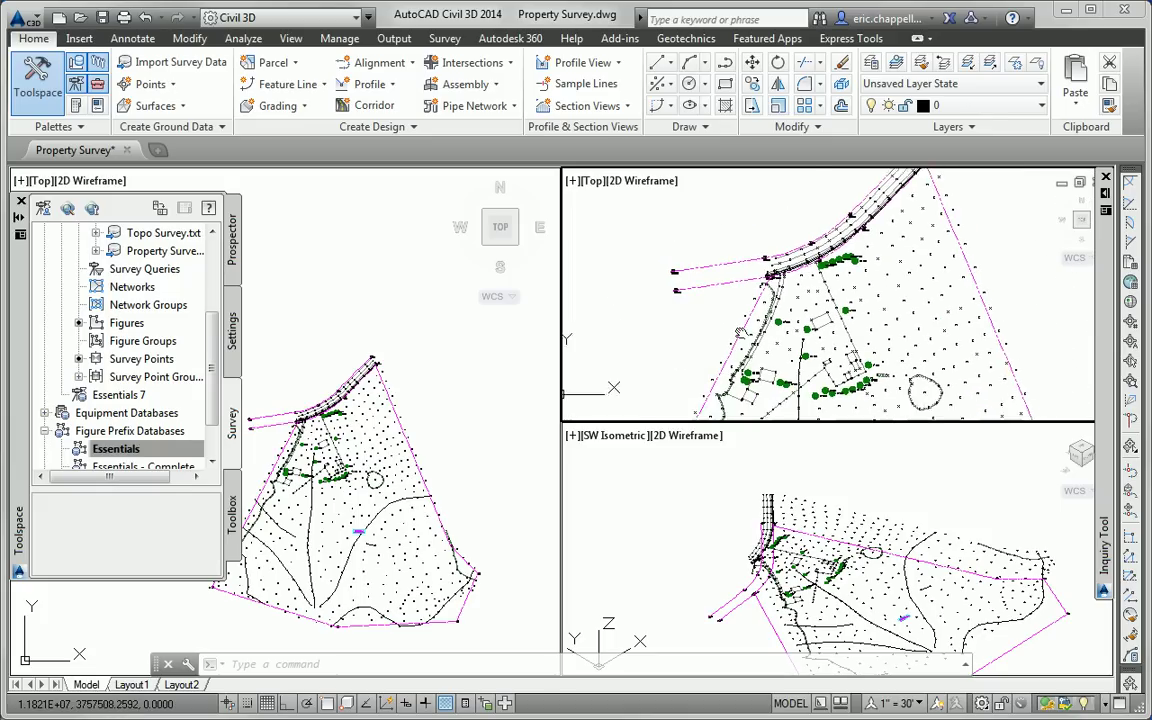